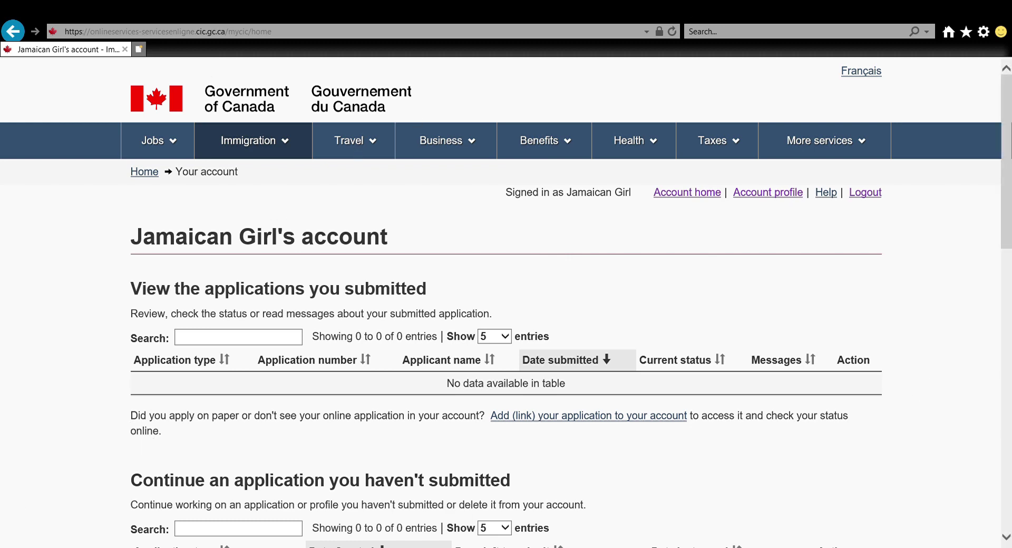
Start an application to come to Canada and choose the visitor visa, study and/or work permit questionnaire
left_click_drag(1011, 143, 1008, 201)
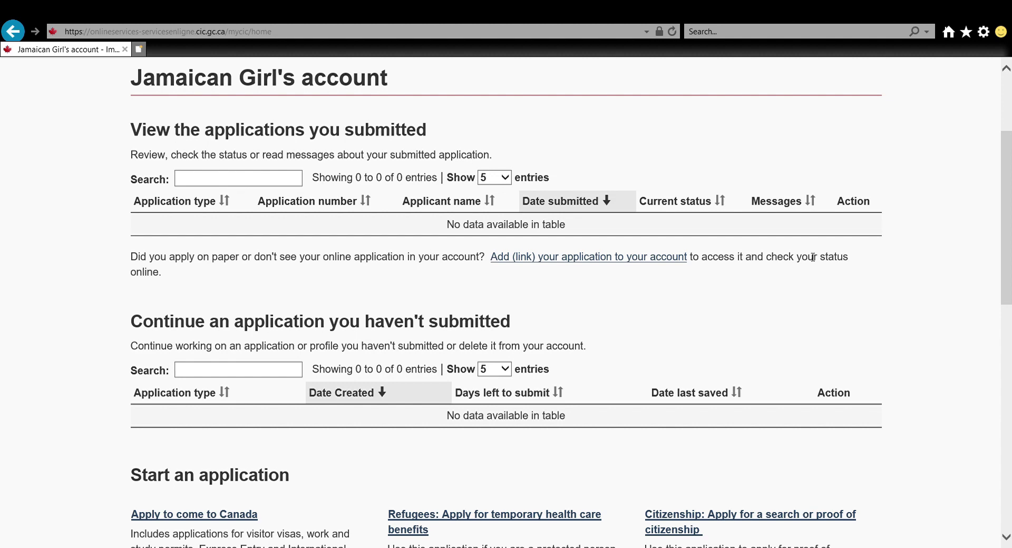
left_click_drag(1009, 181, 1009, 232)
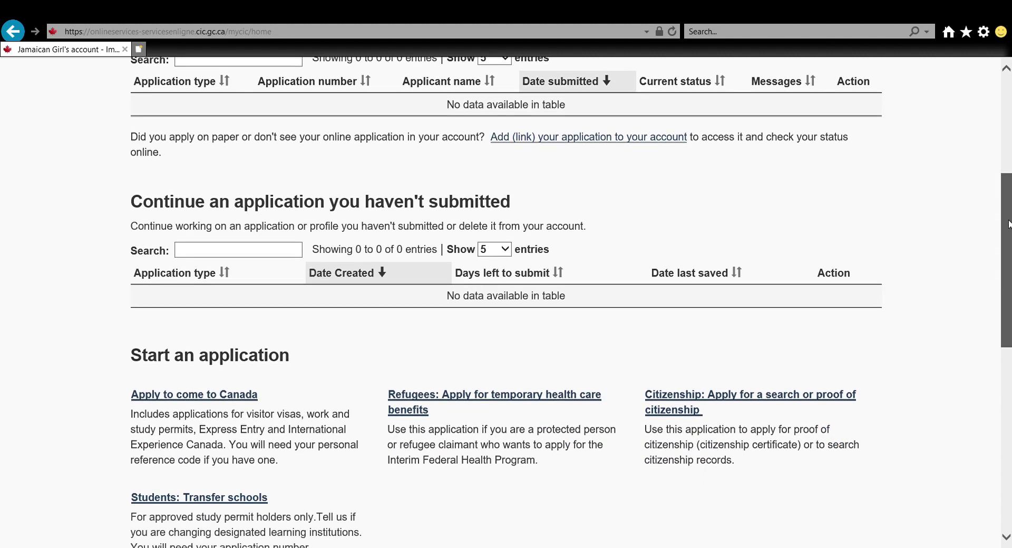
left_click(221, 372)
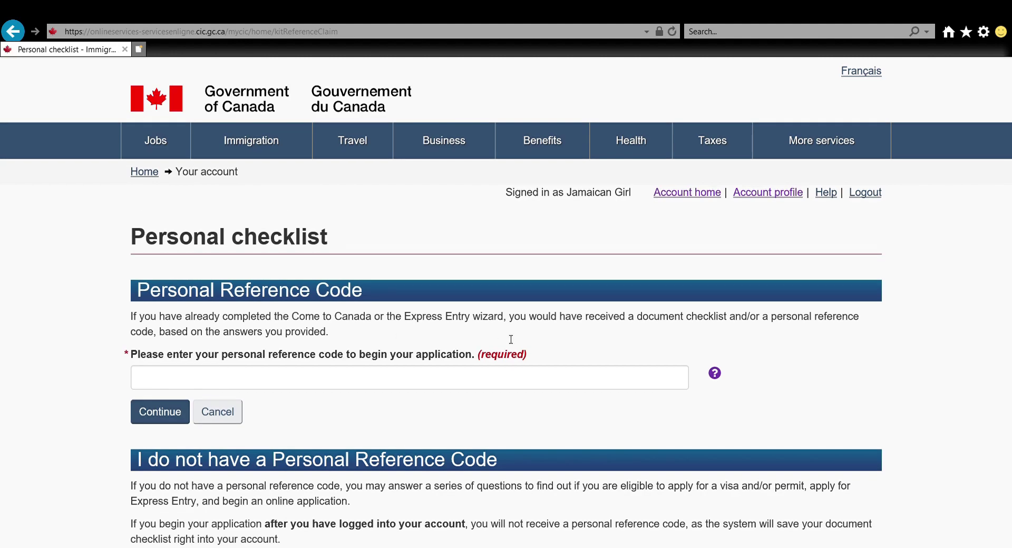
scroll(1007, 121, "down", 1)
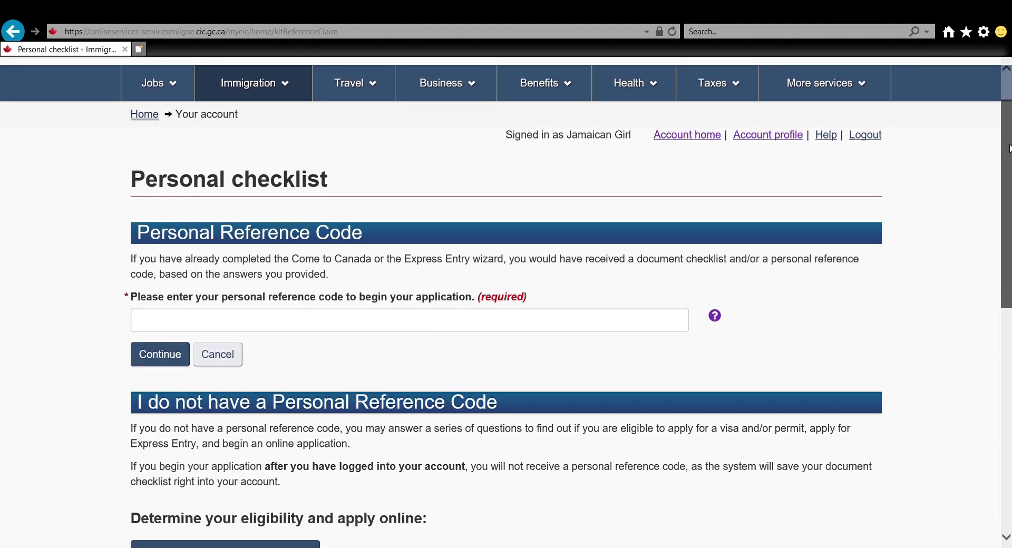
left_click_drag(129, 207, 356, 220)
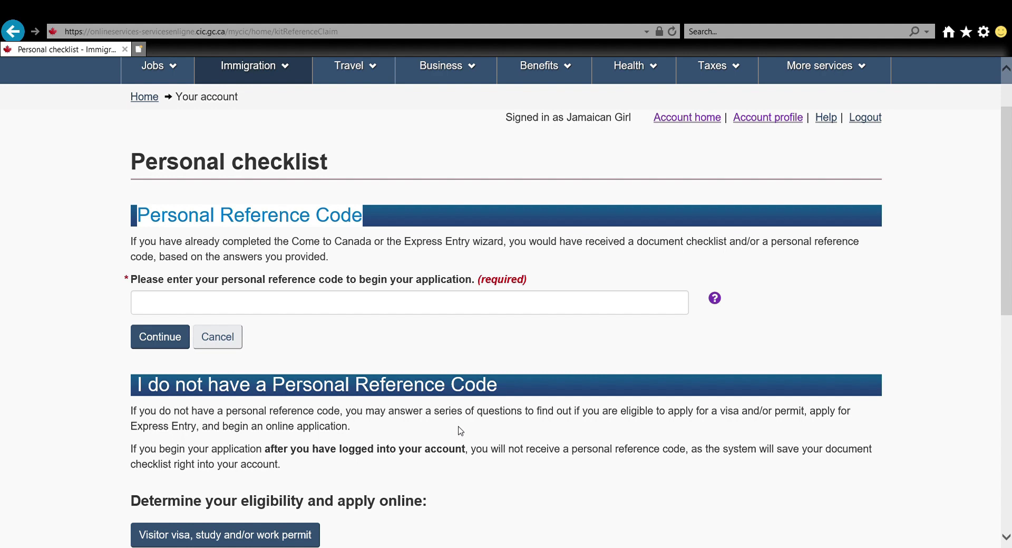
left_click_drag(1008, 219, 1011, 290)
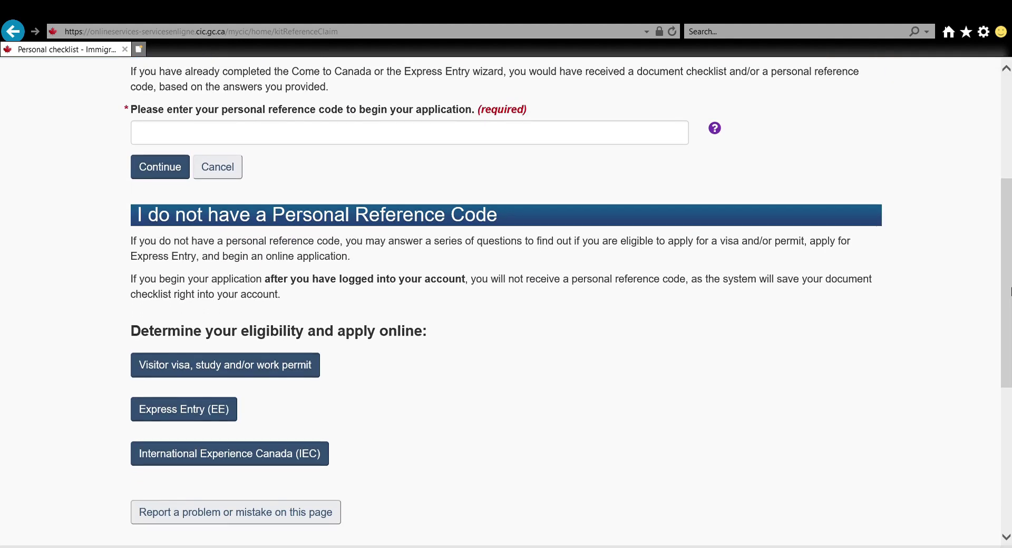
left_click(178, 372)
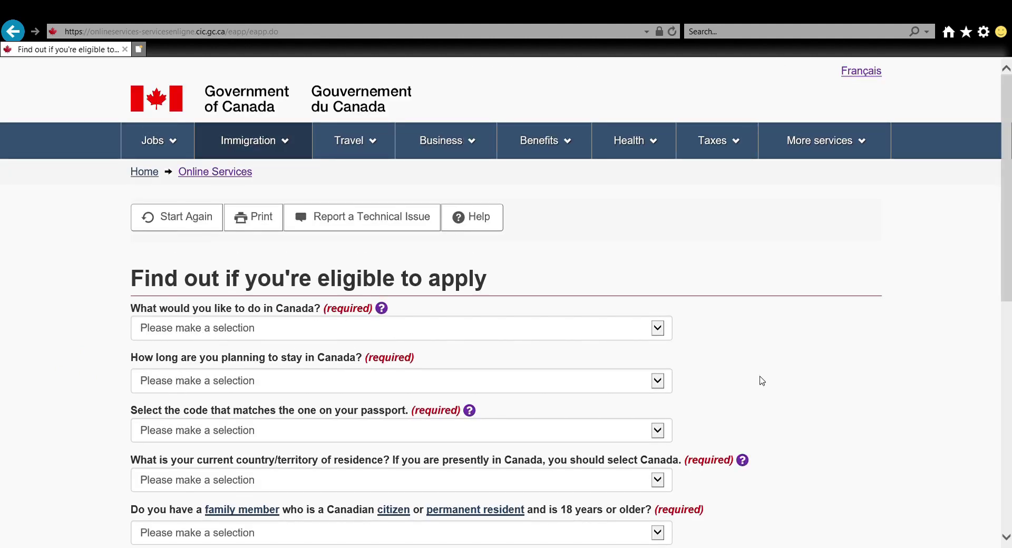
Answer Study, more than 6 months, JAM passport, Jamaica residence and no Canadian family member
scroll(311, 184, "down", 3)
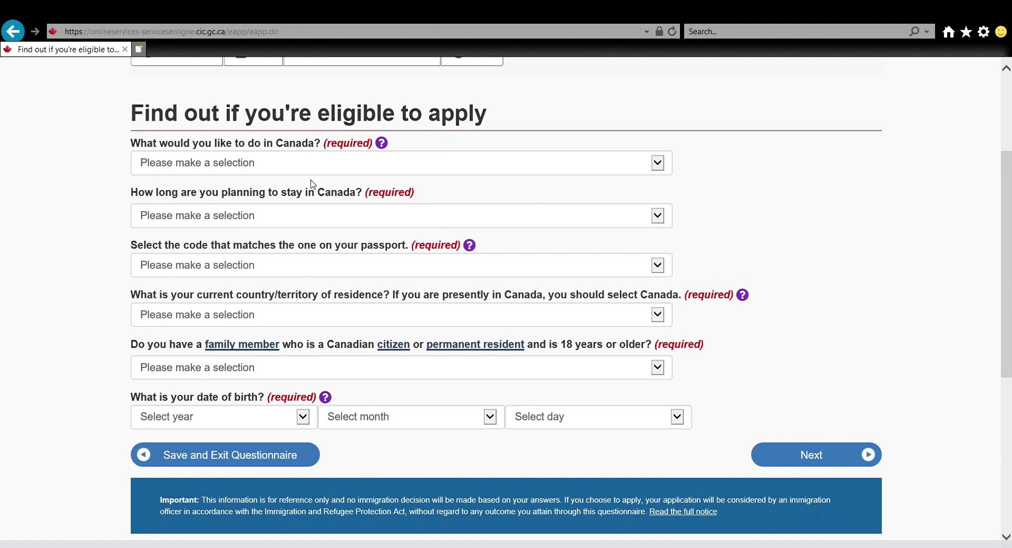
left_click(226, 161)
key("s")
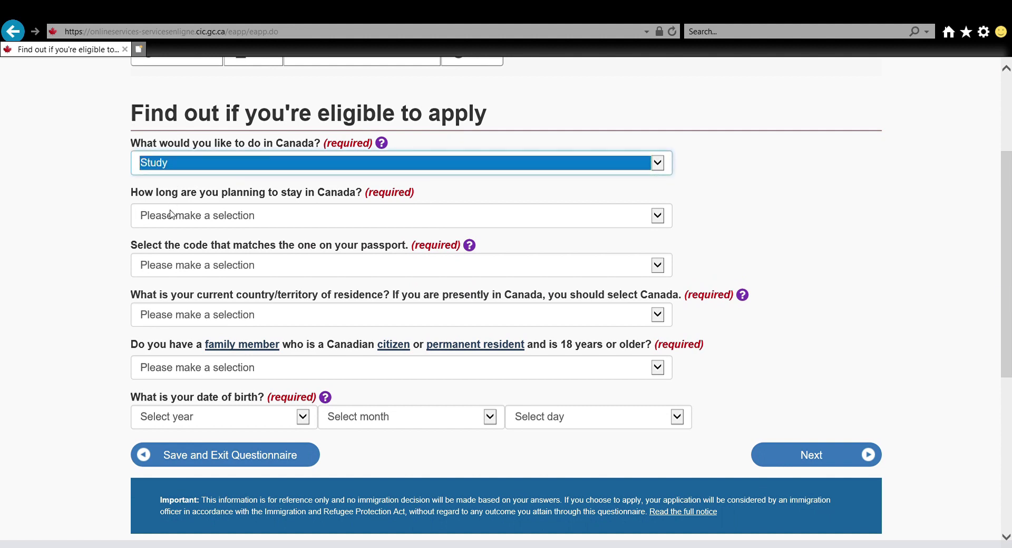
key("Tab")
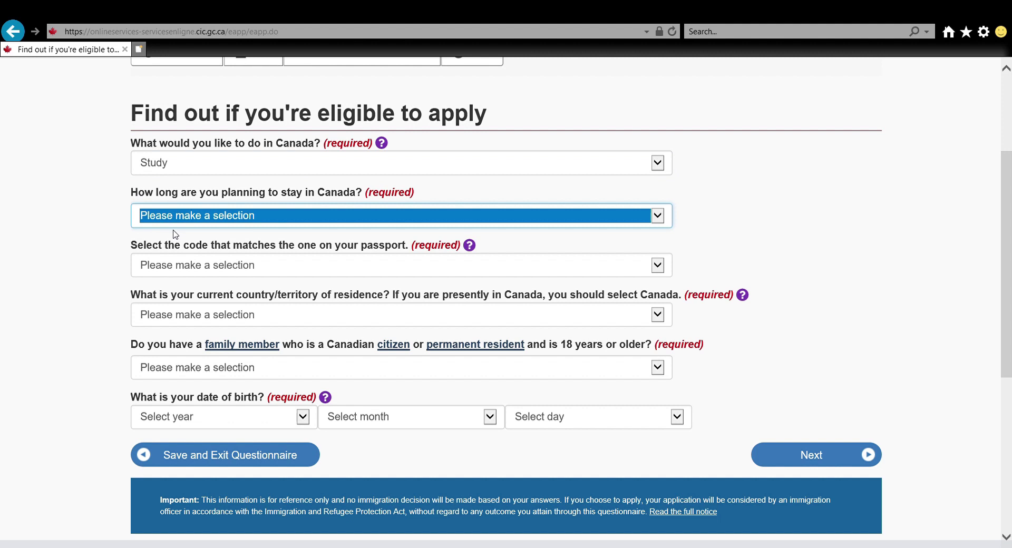
key("t")
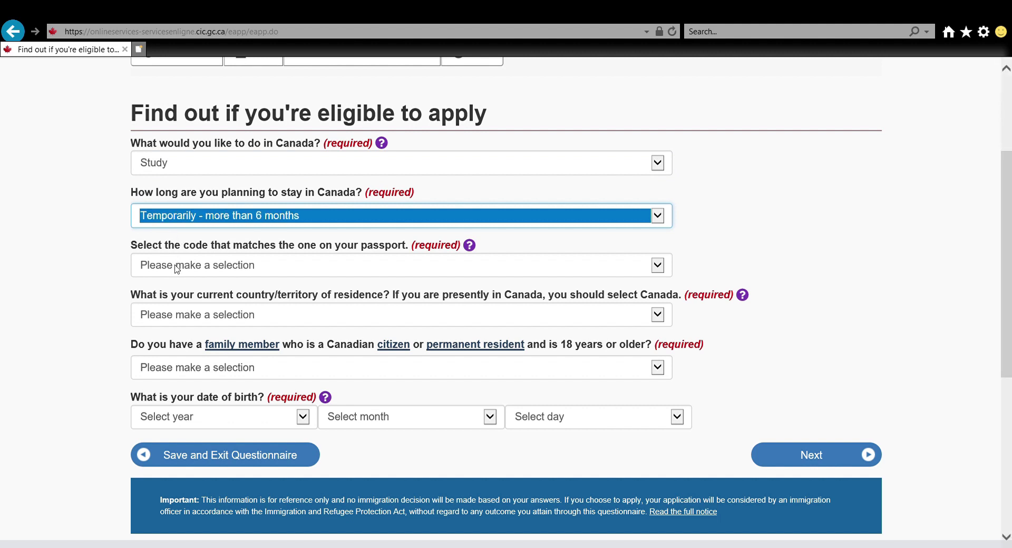
key("Tab")
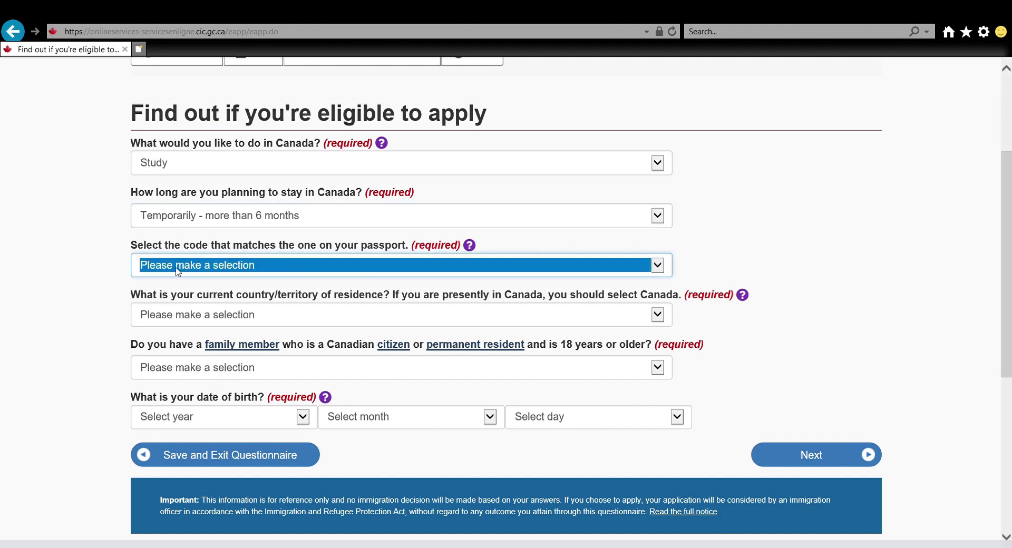
key("j")
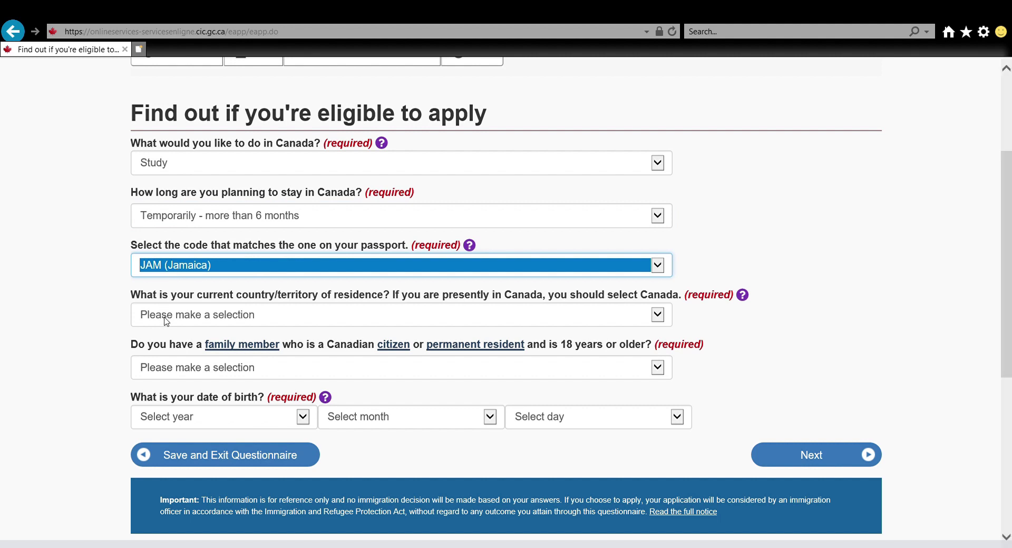
key("Tab")
key("j")
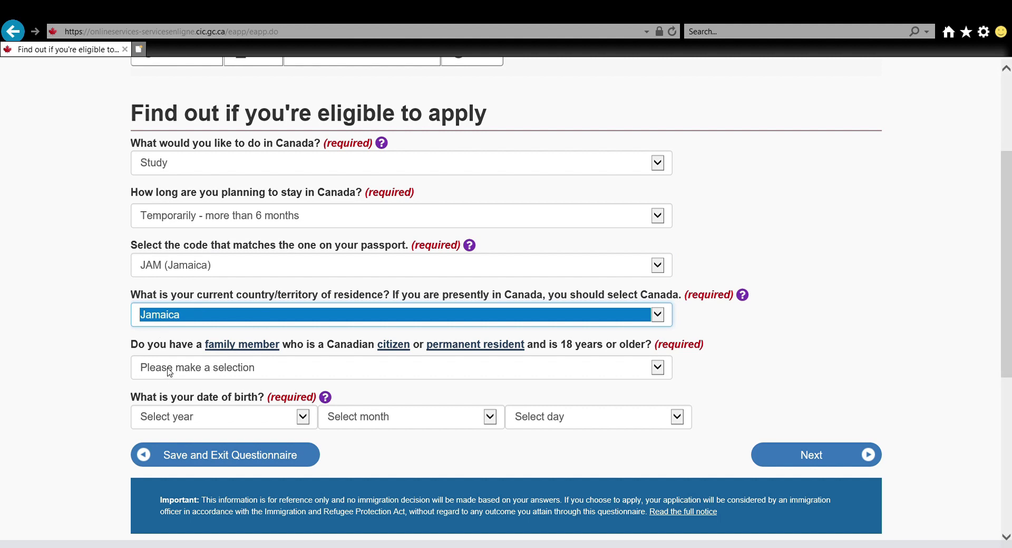
key("Tab")
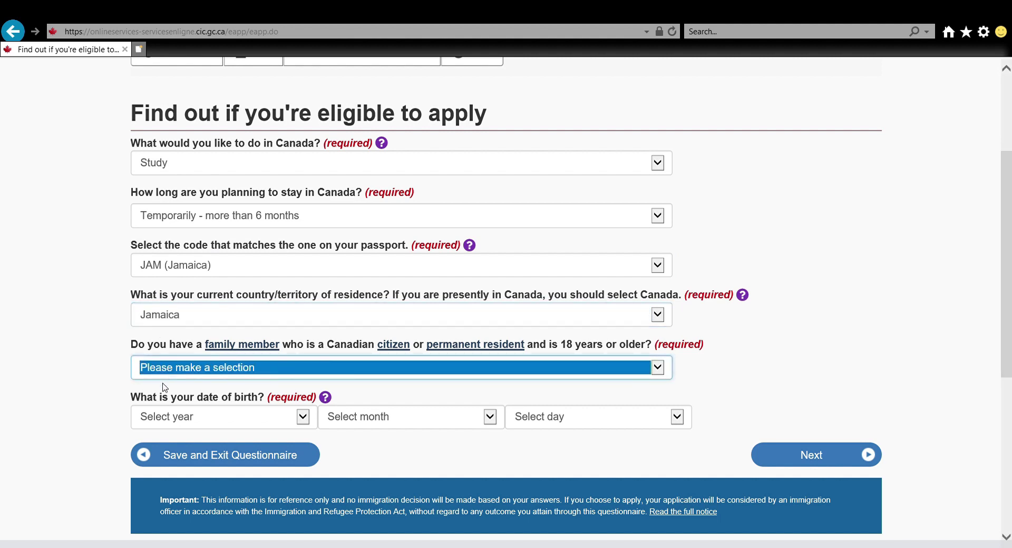
key("n")
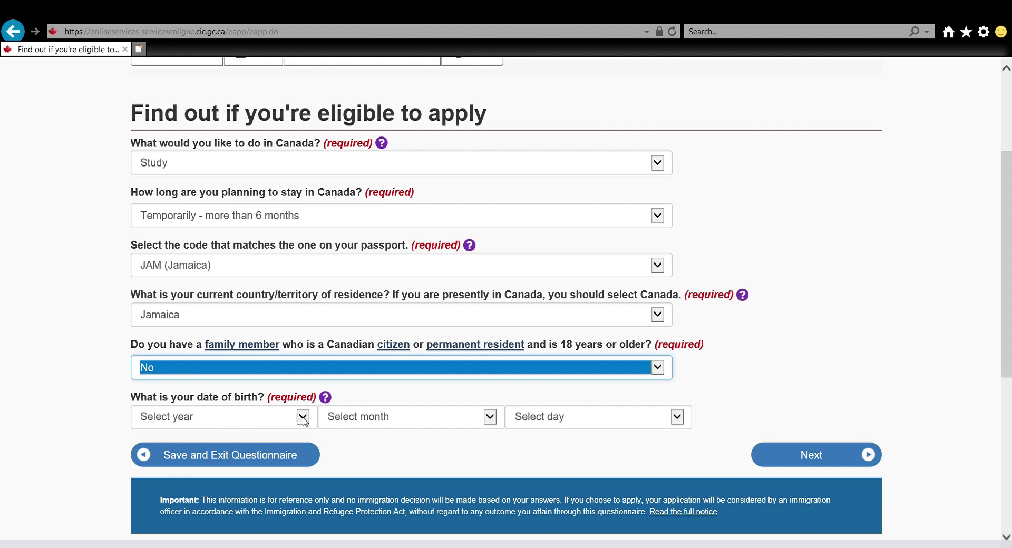
Enter the birth date 2000 June 23 and submit the first page
key("Tab")
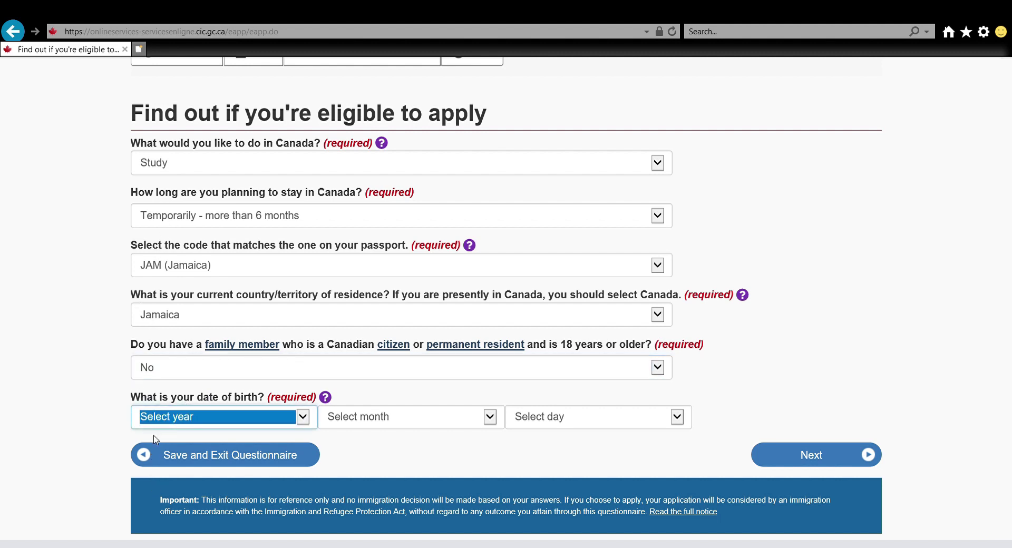
type("2000")
key("Tab")
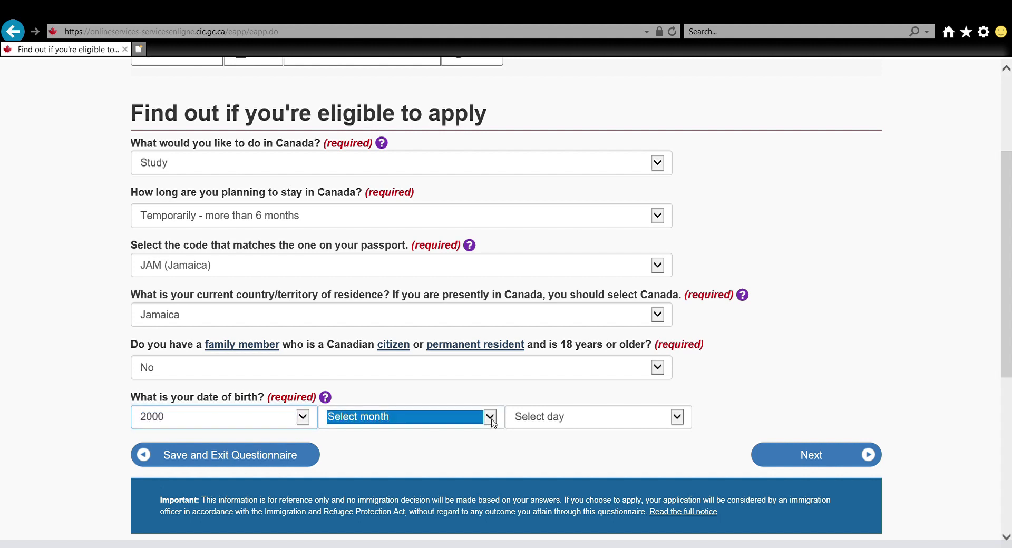
type("june")
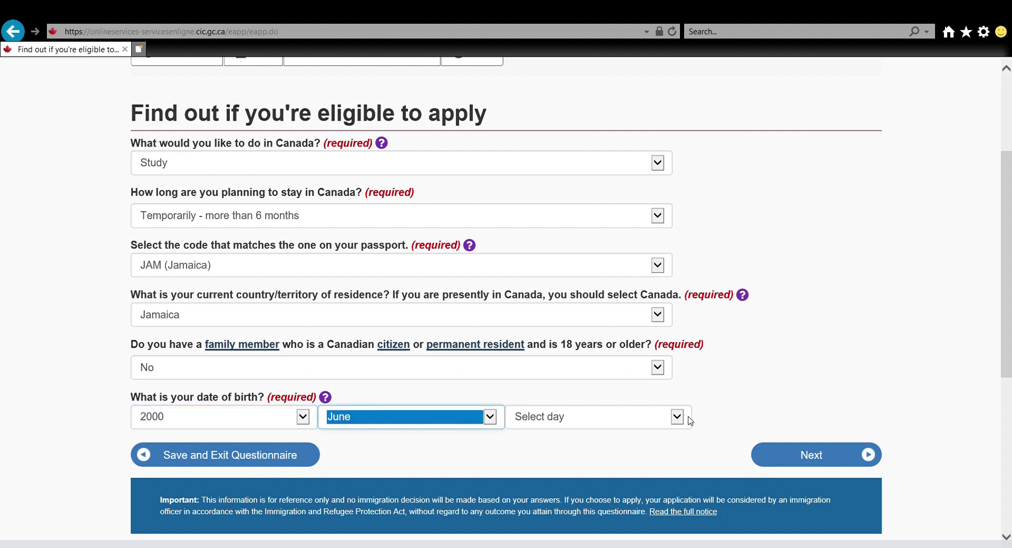
key("Tab")
type("23")
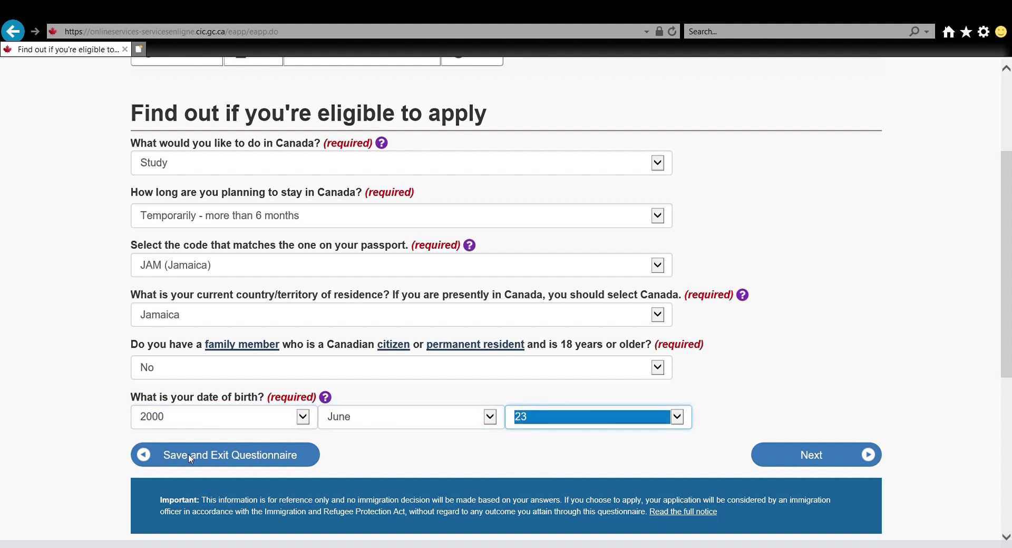
left_click(794, 459)
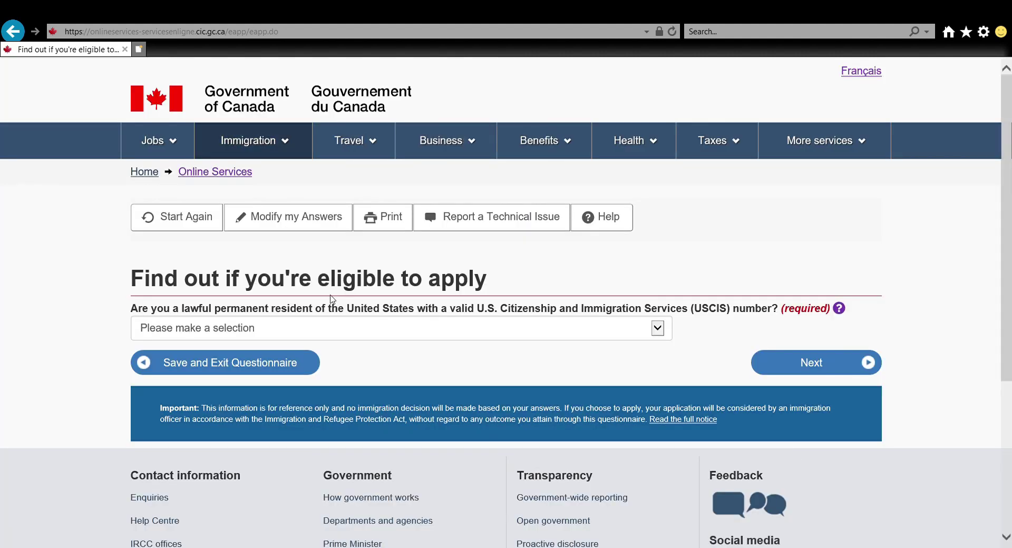
Answer No to U.S. permanent residence and Yes to acceptance at a learning institution
left_click(269, 333)
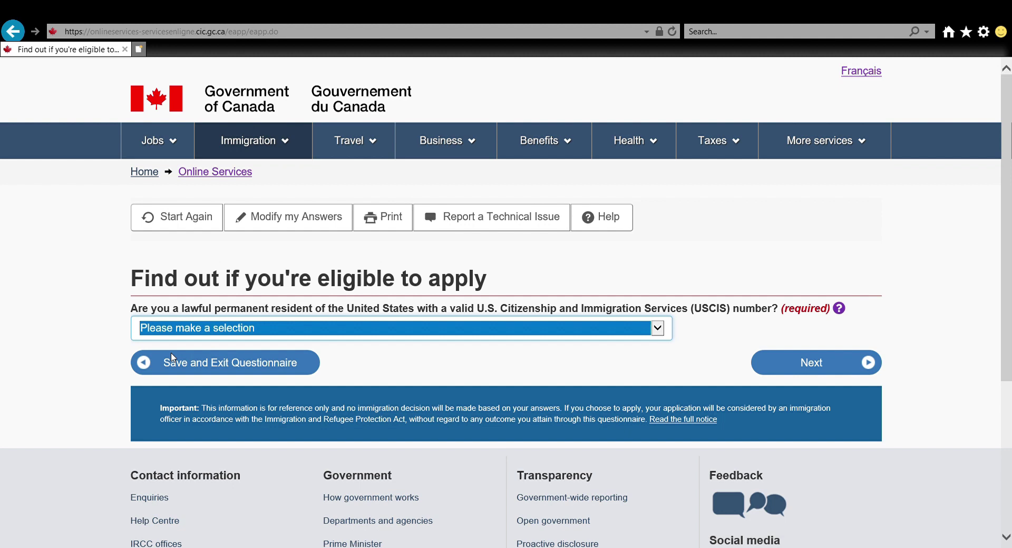
key("n")
left_click(795, 367)
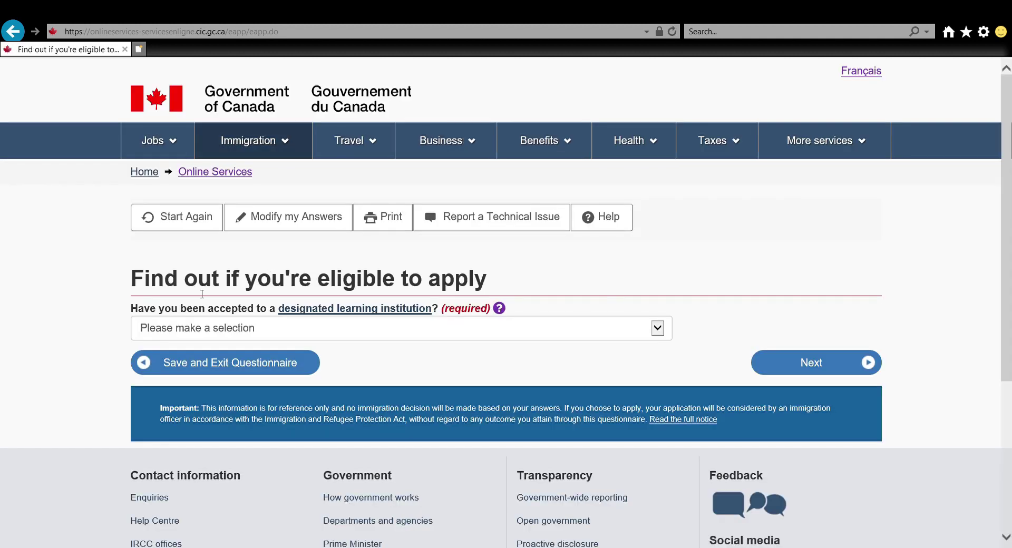
left_click(230, 333)
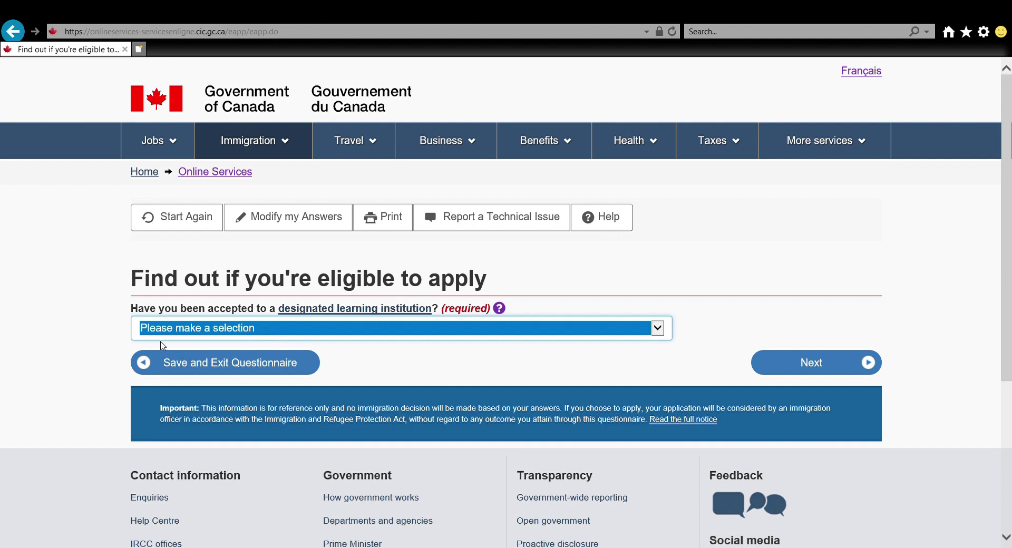
key("y")
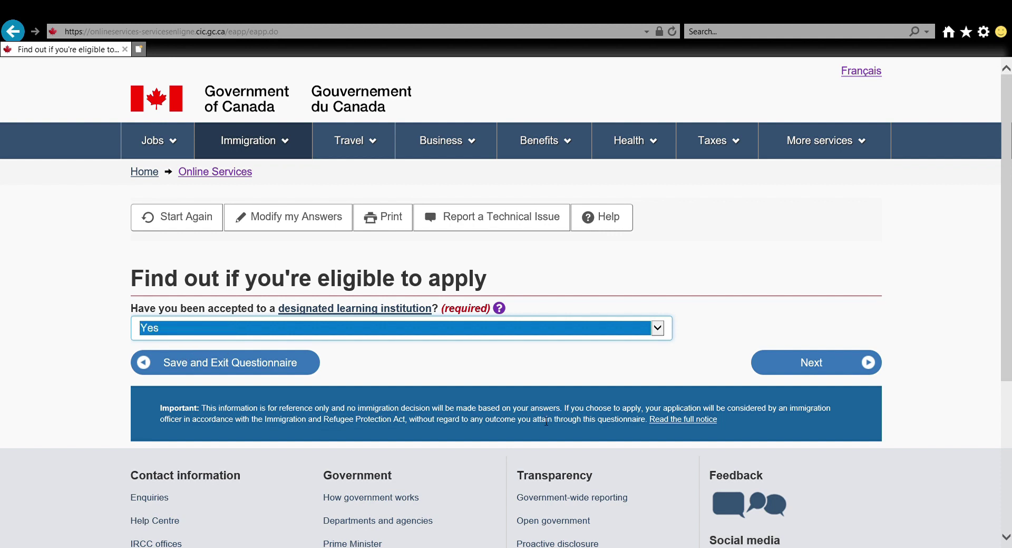
left_click(816, 368)
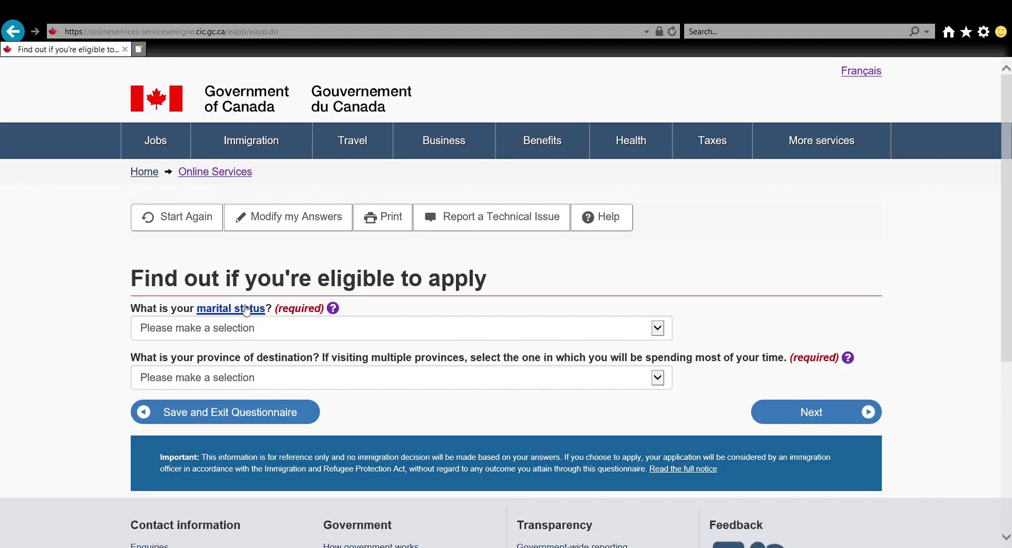
Choose Married as marital status and Alberta as the province of destination
left_click(205, 336)
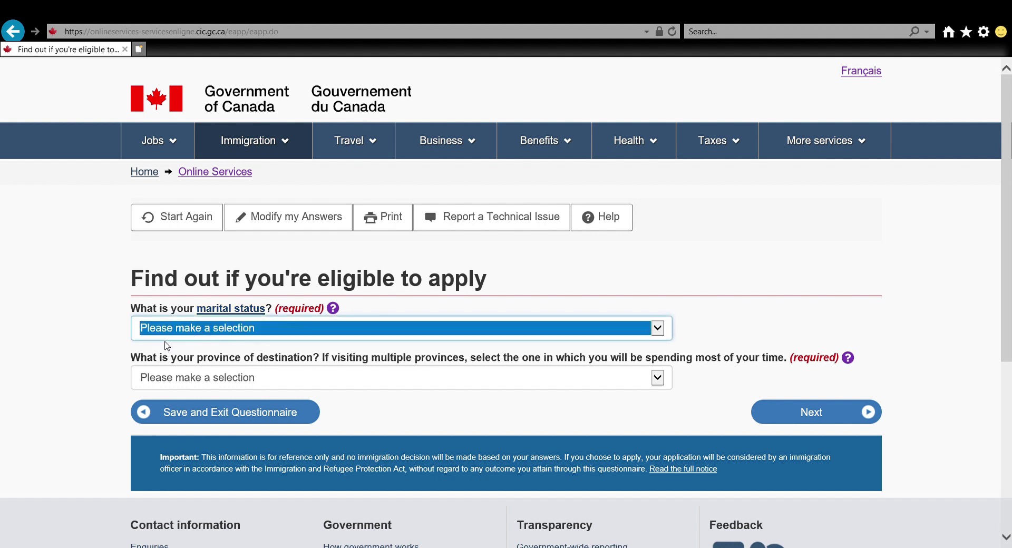
key("m")
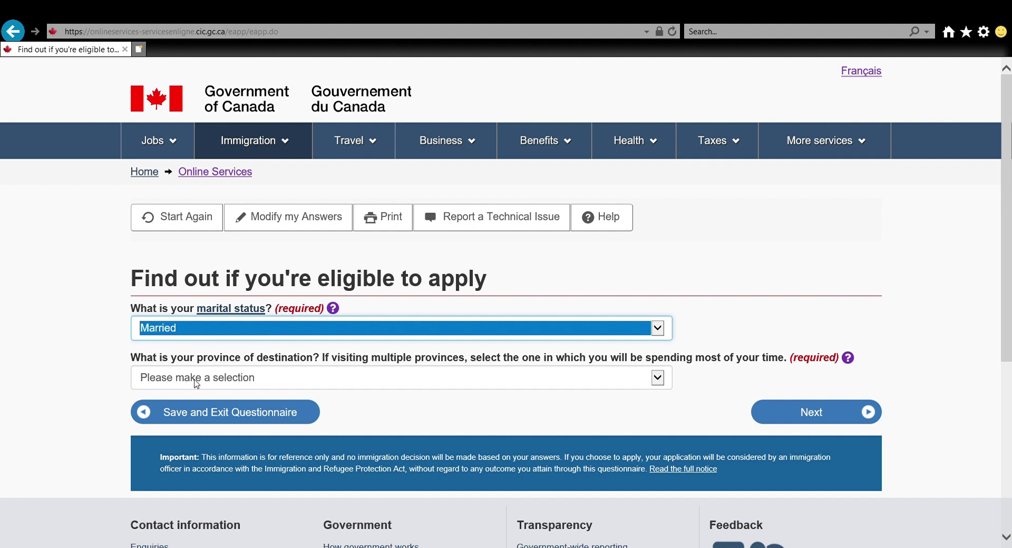
key("Tab")
key("a")
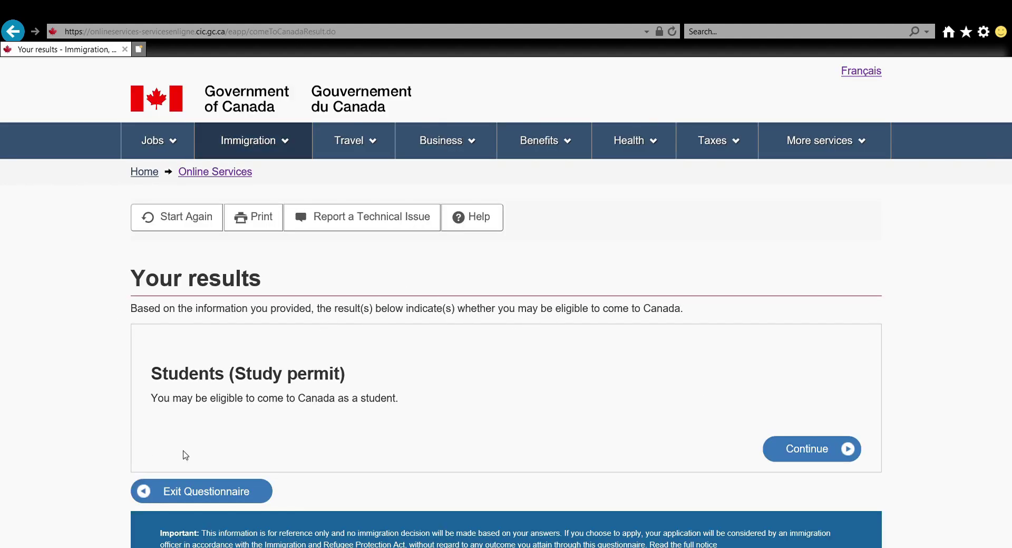
Continue with the Students (Study permit) result and scroll through the checklist introduction
left_click(805, 457)
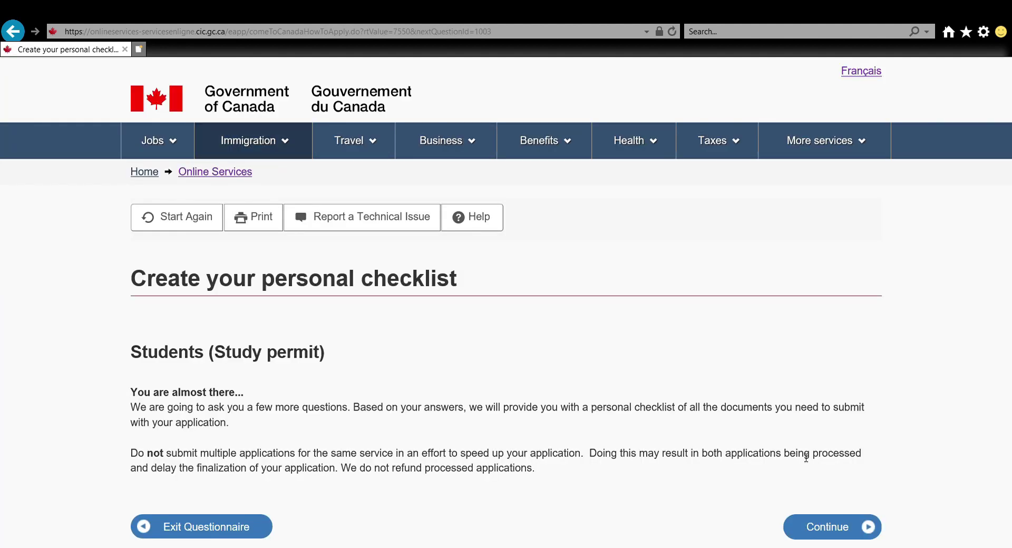
left_click_drag(999, 129, 1011, 208)
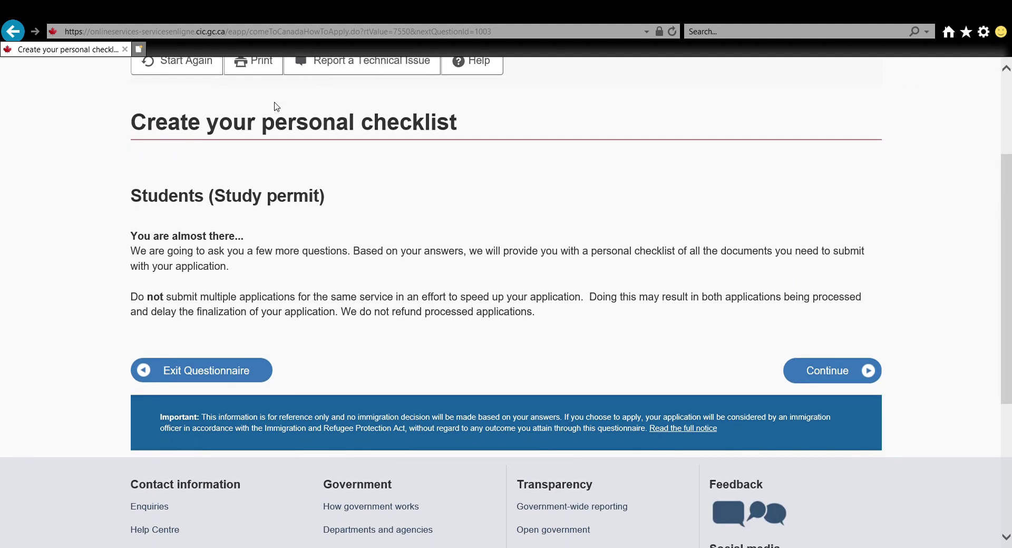
left_click_drag(125, 187, 273, 262)
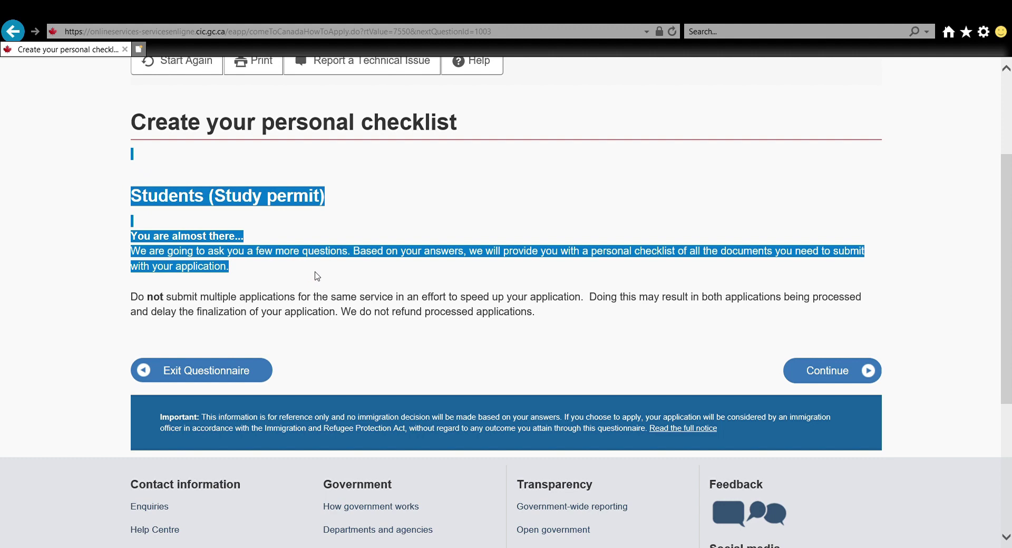
Begin the checklist questions and answer No to holding a valid permit
left_click(818, 379)
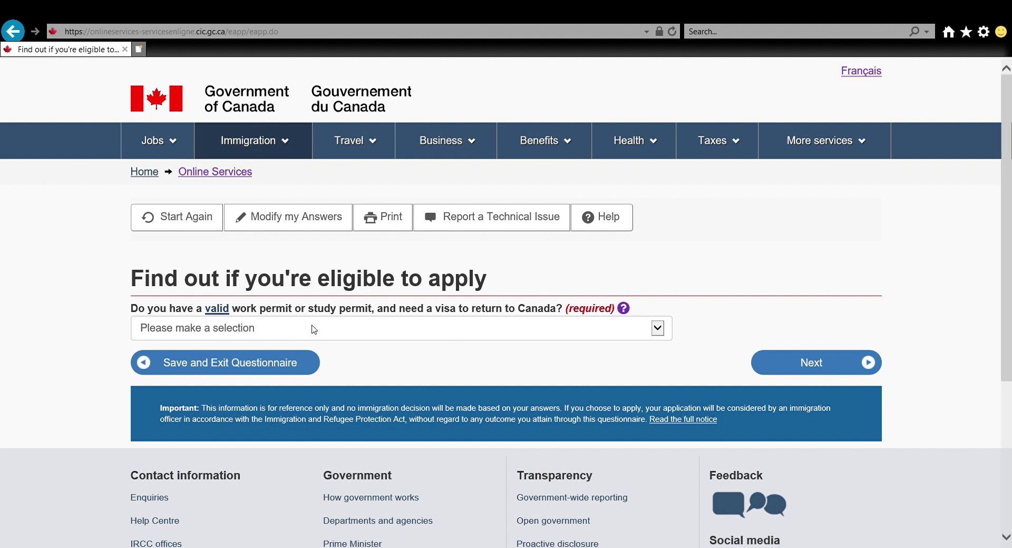
left_click(313, 329)
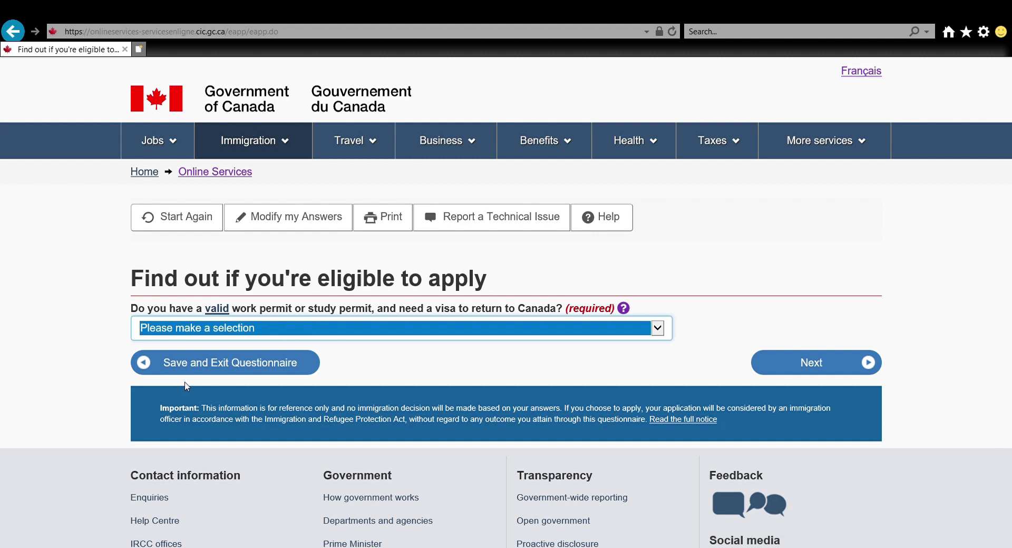
key("n")
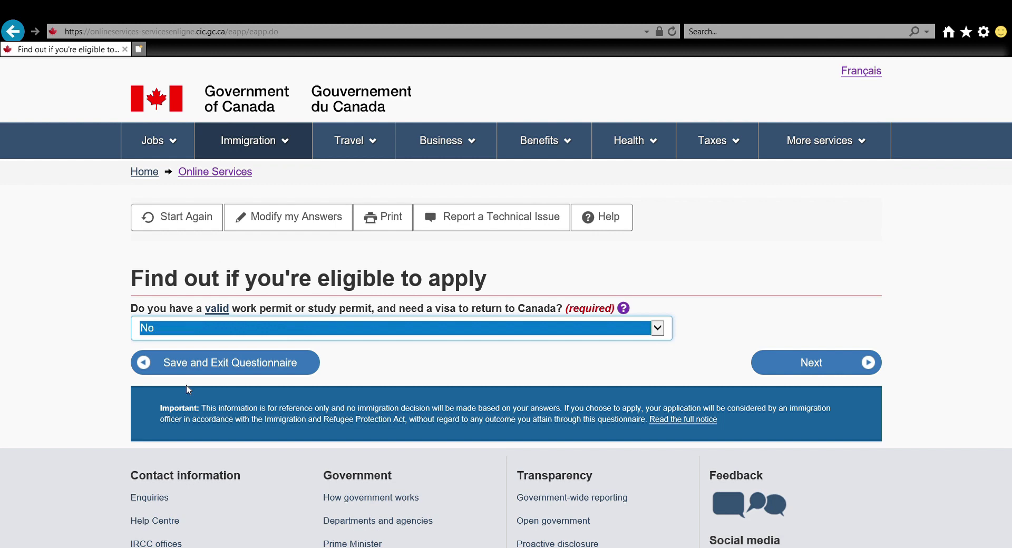
left_click(837, 363)
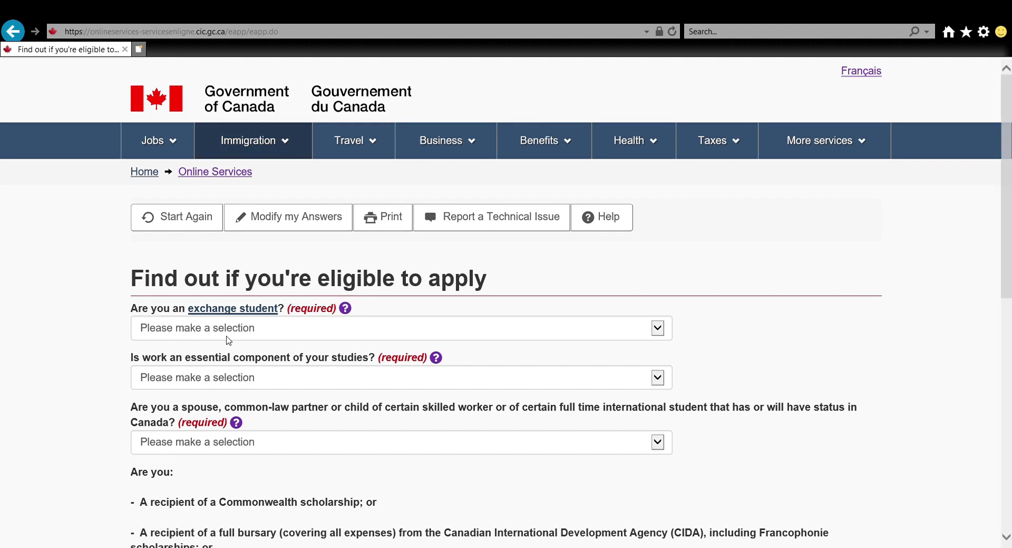
Answer No to exchange student, essential work, spouse/child and aid-program questions
left_click(226, 330)
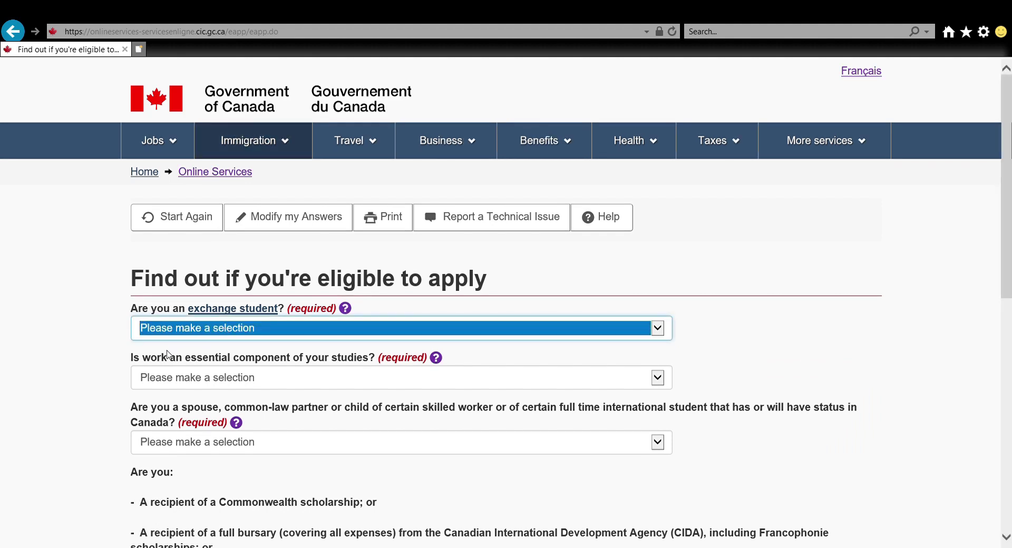
key("n")
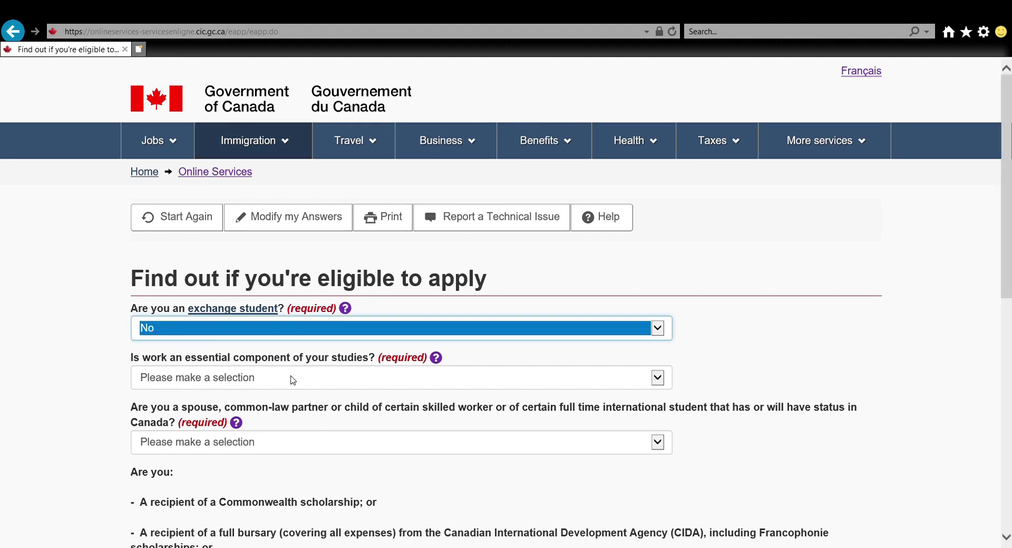
key("Tab")
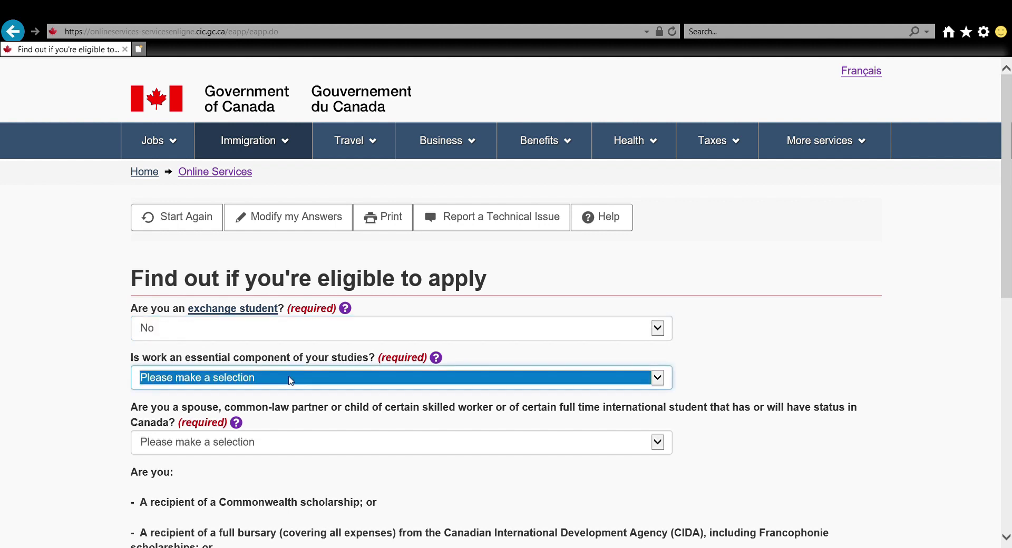
key("n")
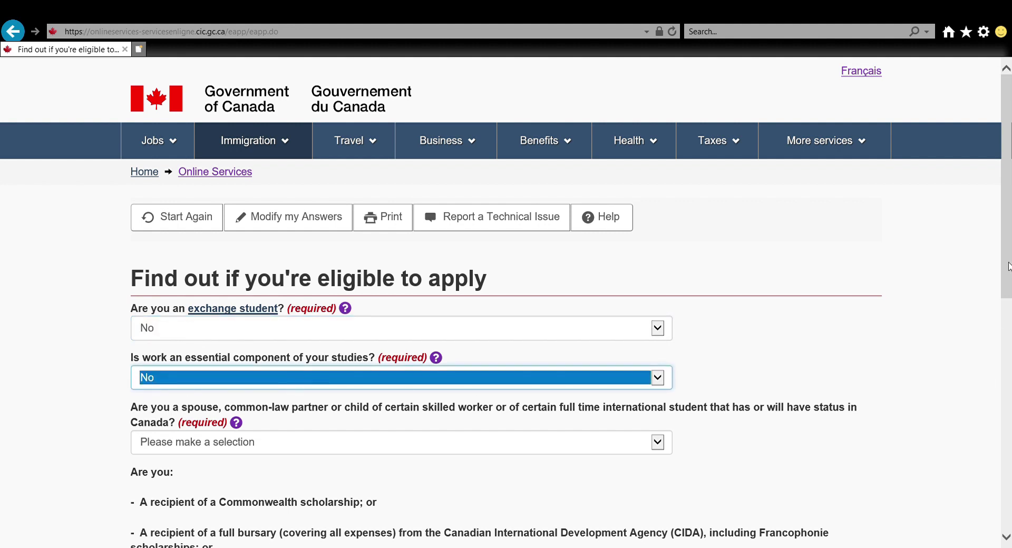
scroll(422, 303, "down", 3)
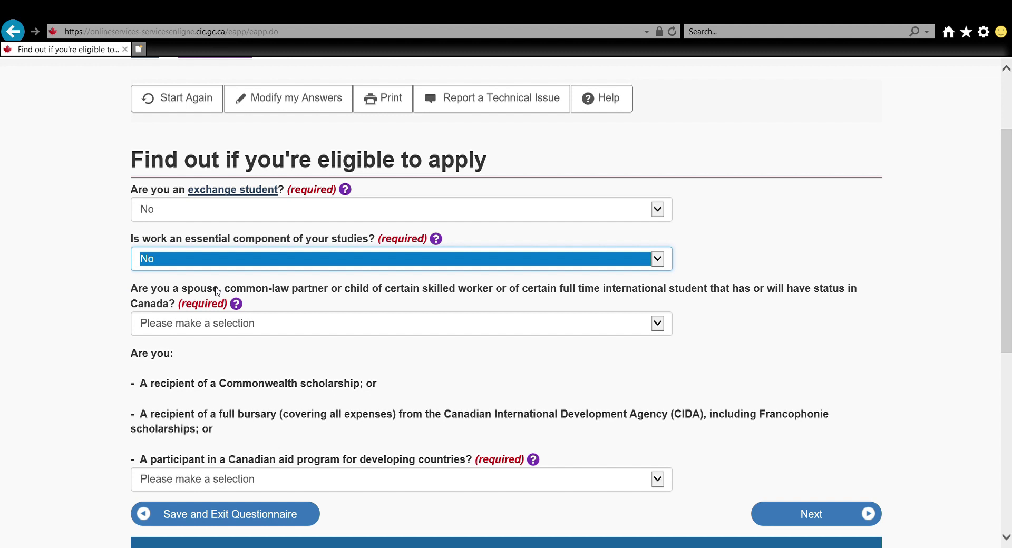
key("Tab")
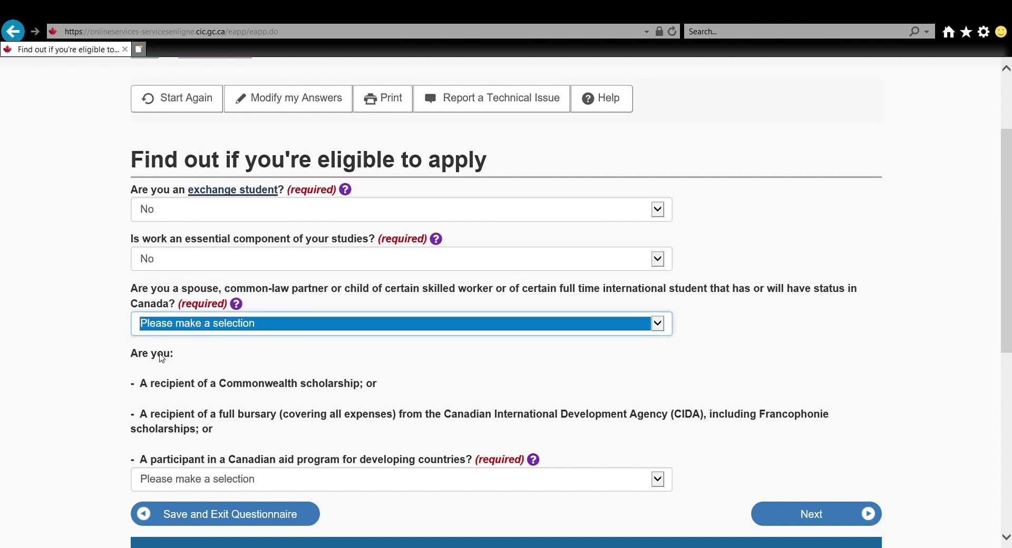
key("n")
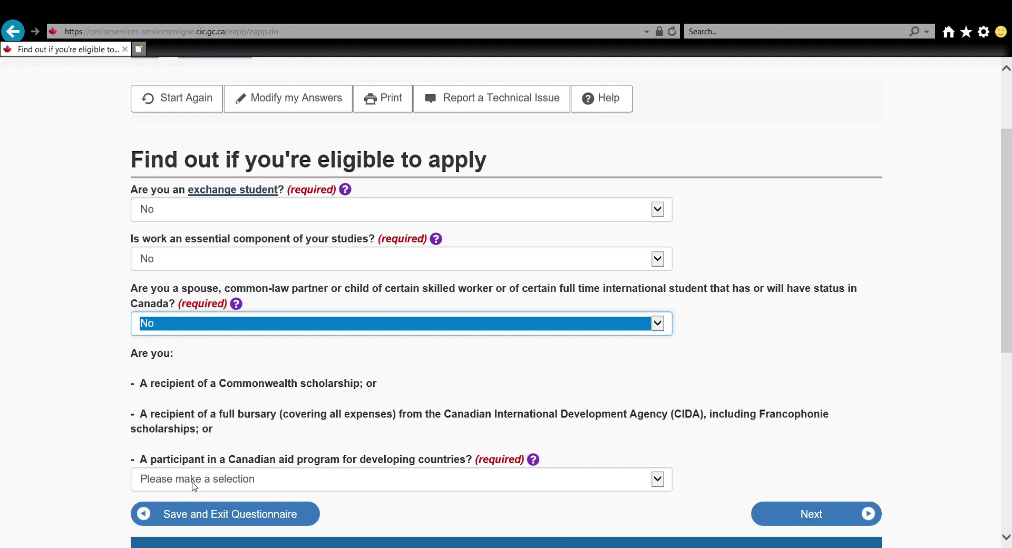
key("Tab")
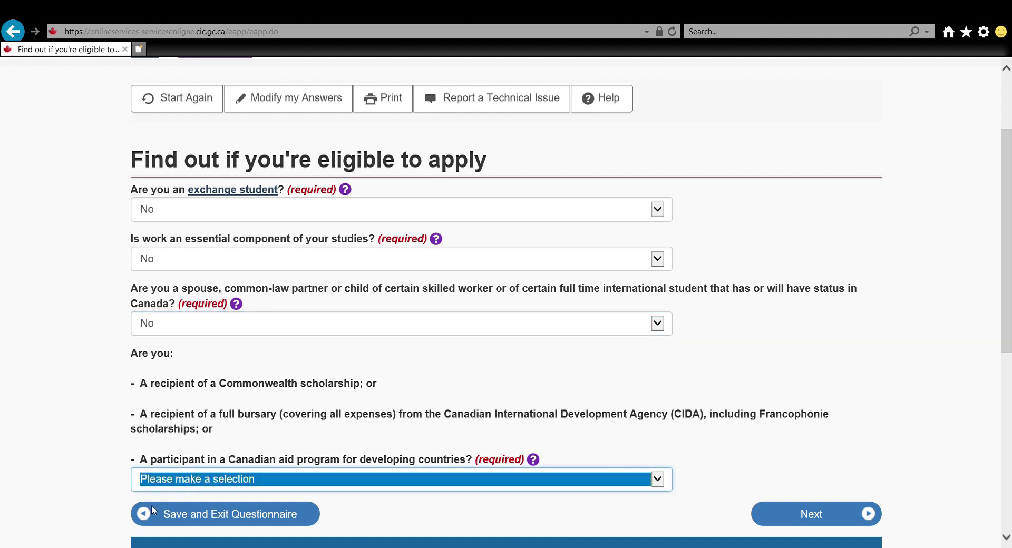
key("n")
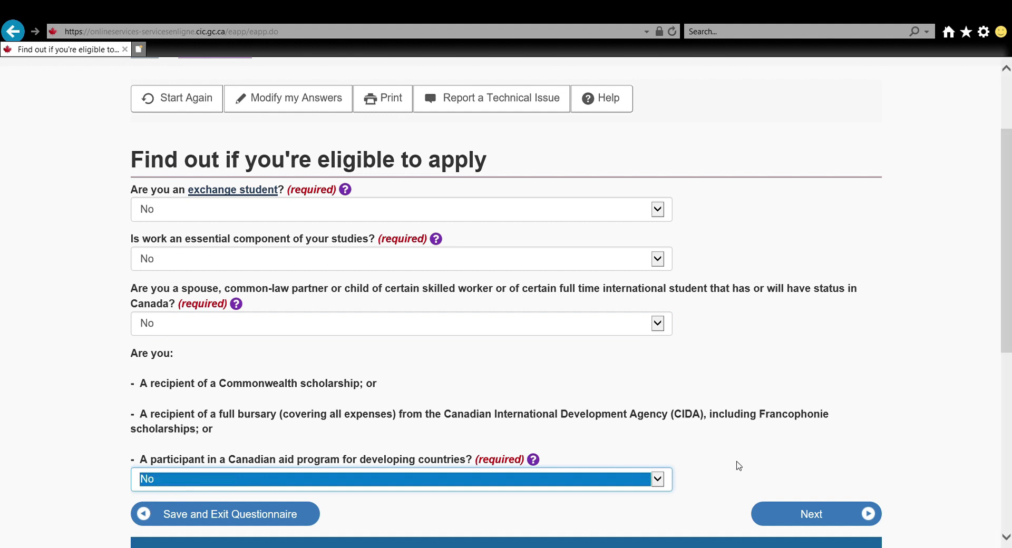
scroll(1010, 327, "down", 2)
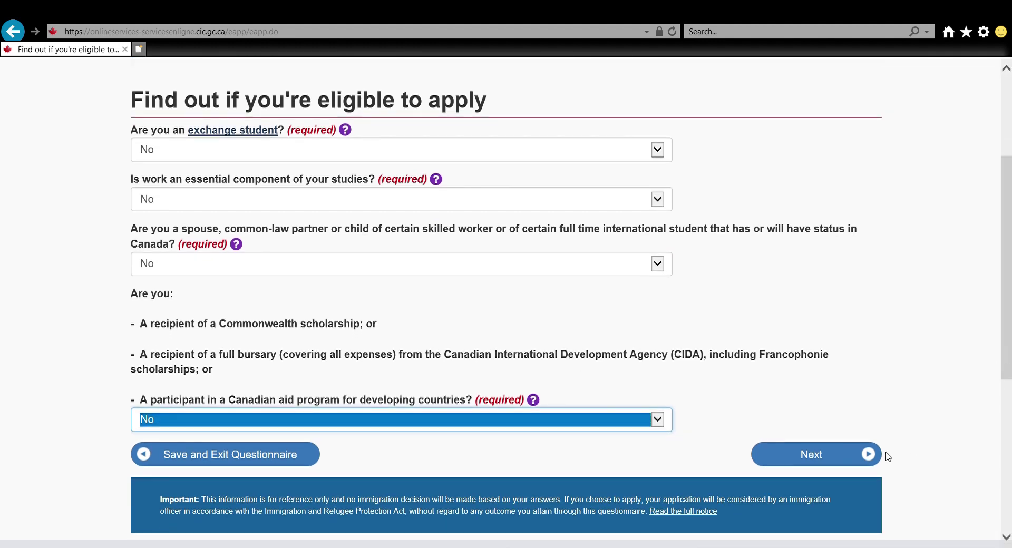
Answer No to accompanying a family member and to the criminal offence question
left_click(826, 454)
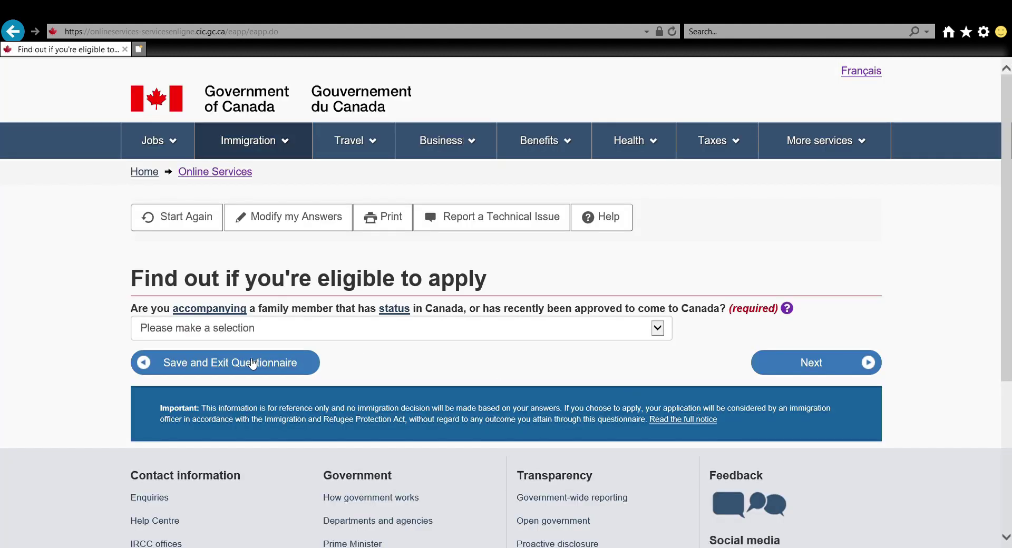
left_click(342, 327)
left_click(157, 349)
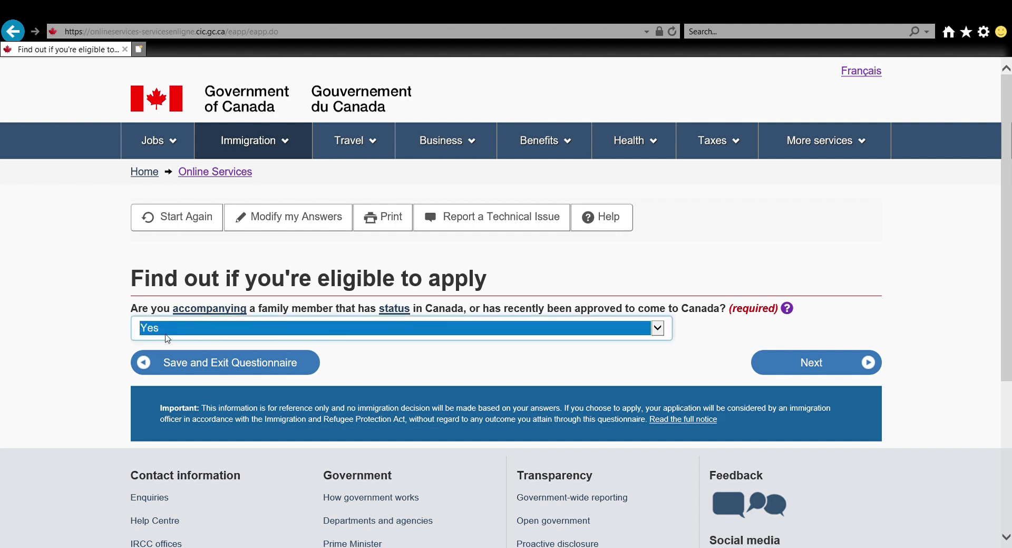
key("Down")
left_click(805, 367)
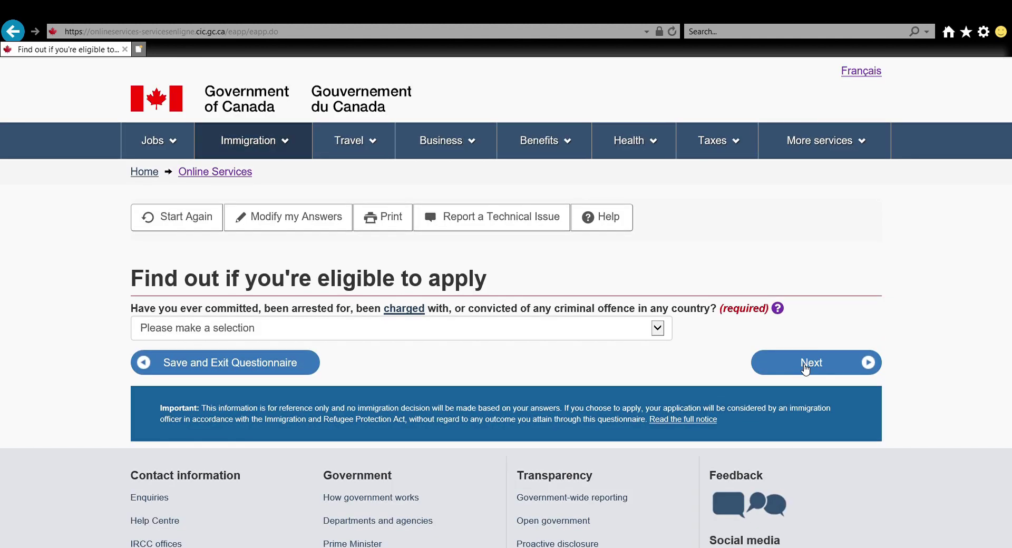
left_click(489, 331)
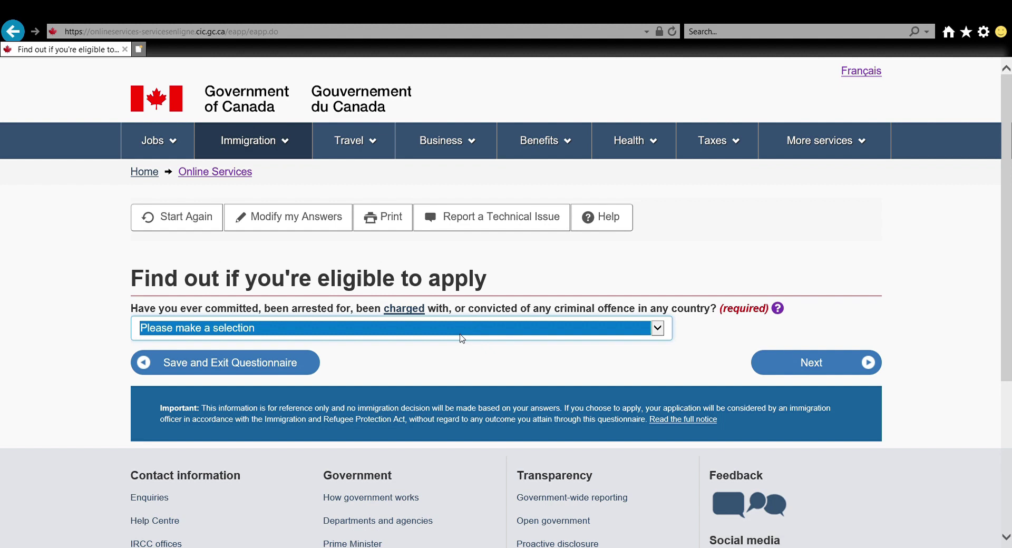
key("n")
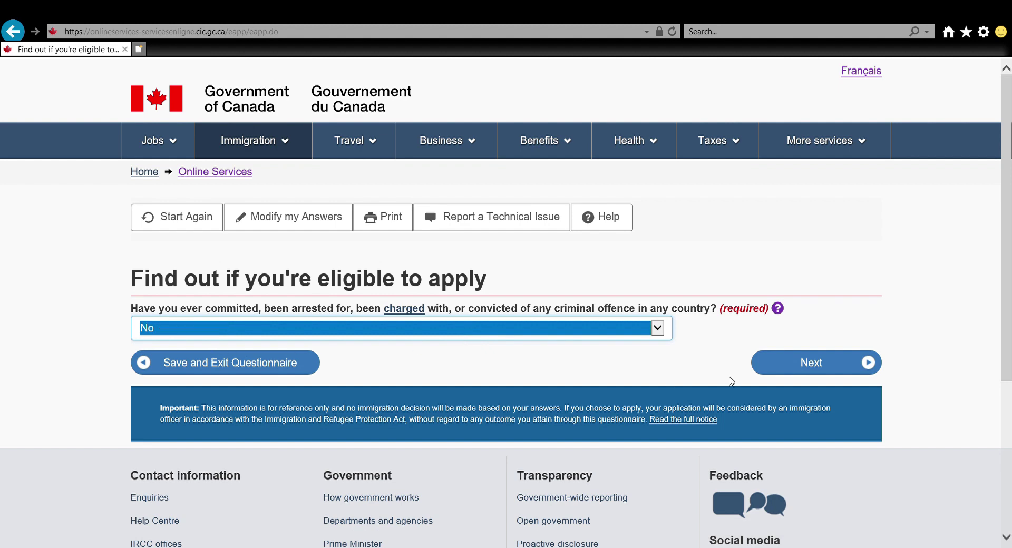
left_click(830, 369)
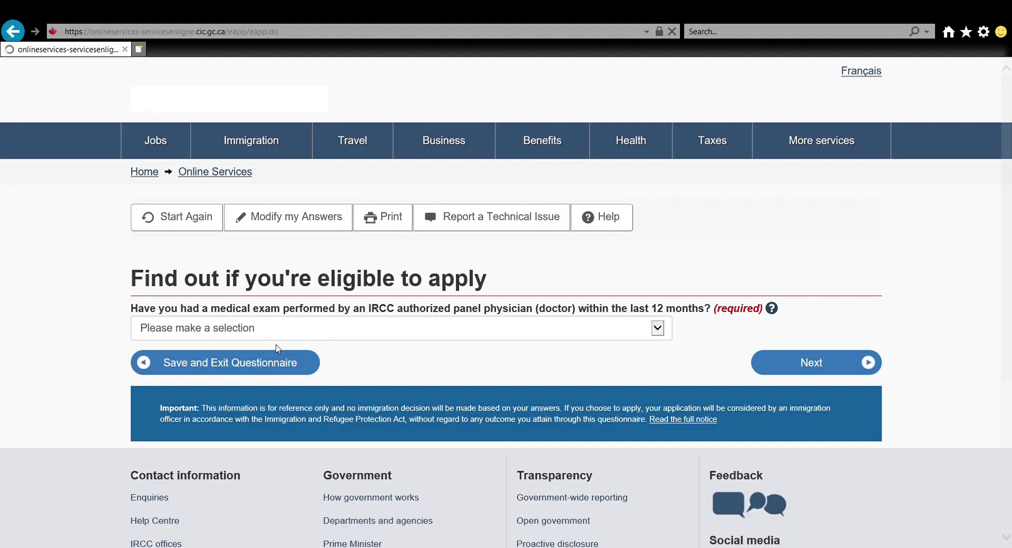
Answer No to the medical exam and designated-countries questions
left_click(236, 330)
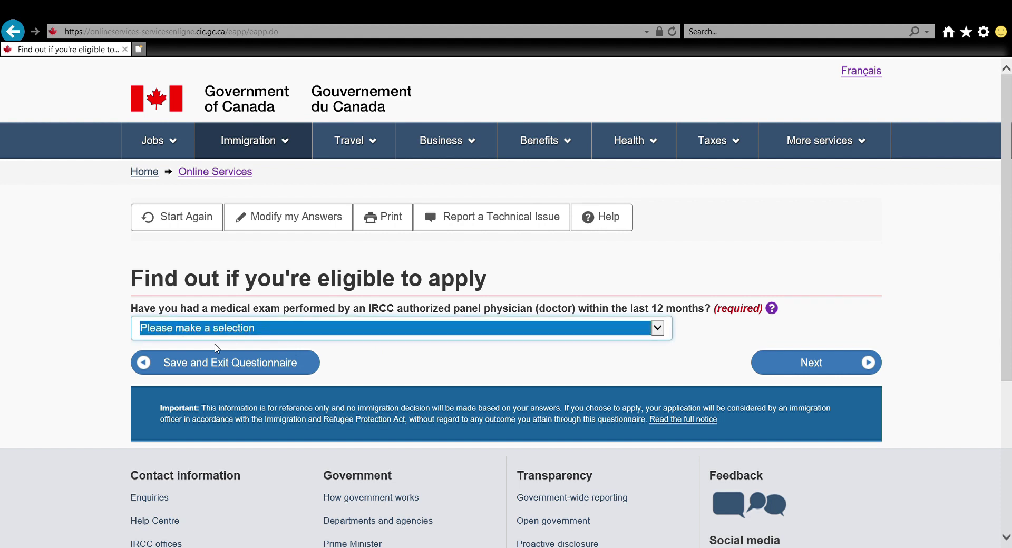
left_click(187, 357)
left_click(821, 367)
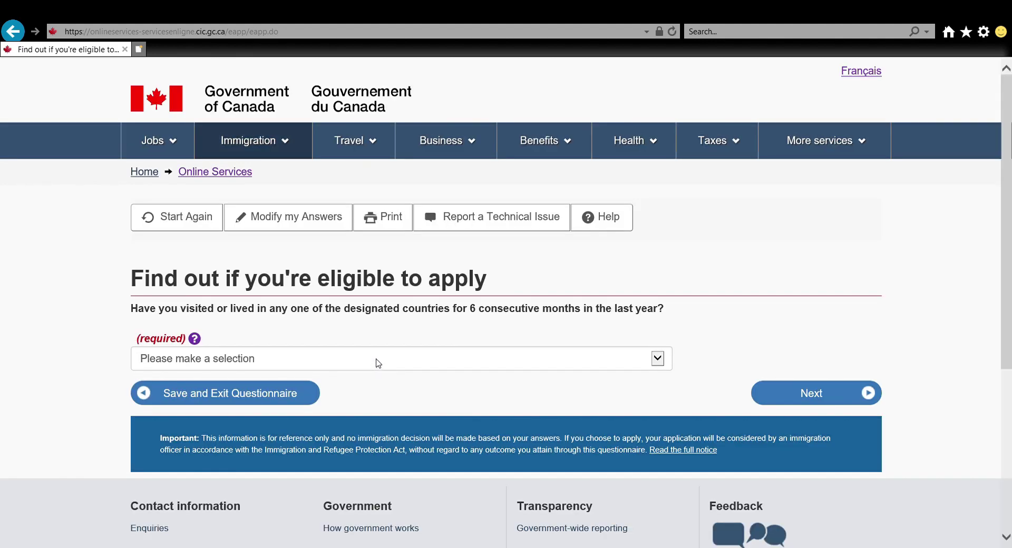
left_click(240, 369)
key("n")
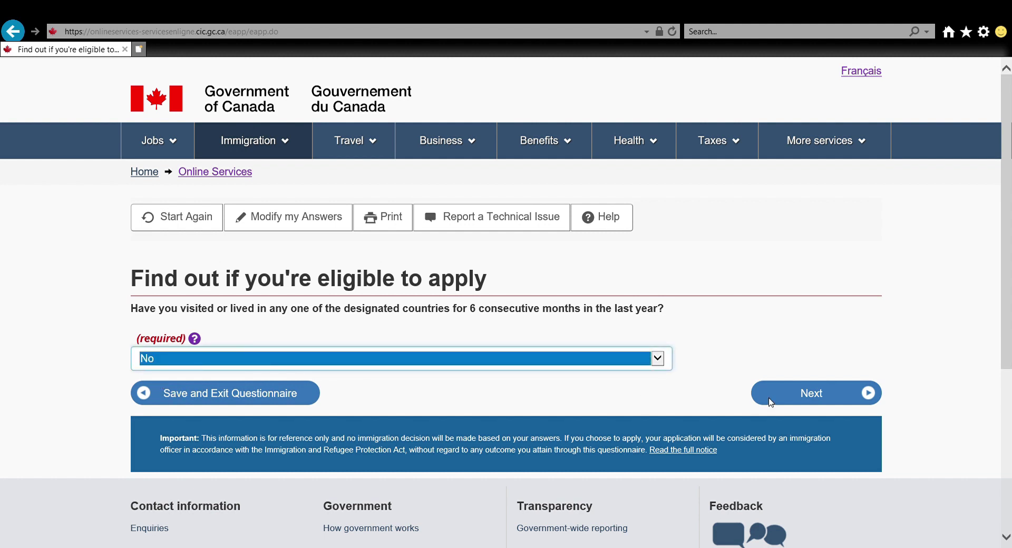
left_click(813, 394)
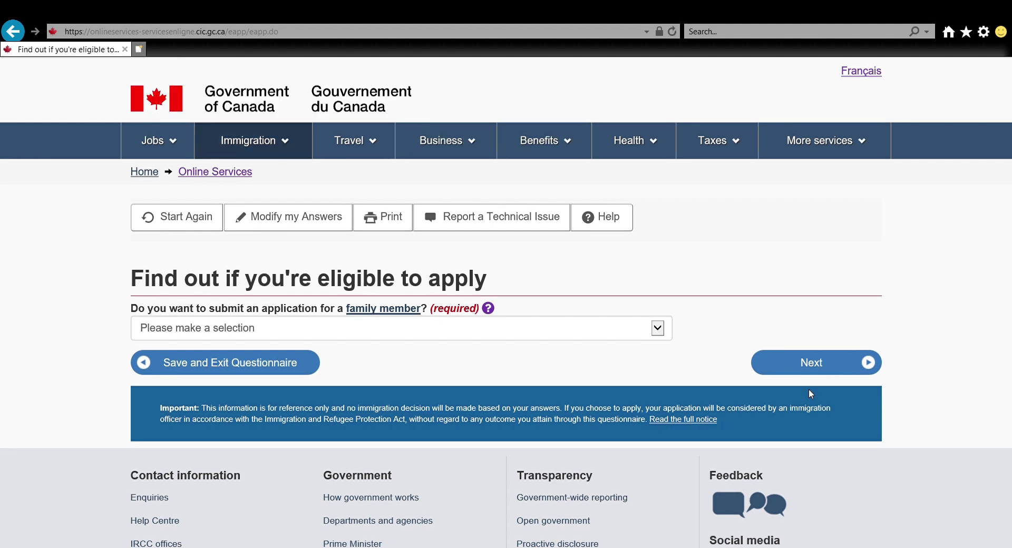
Answer No to applying for a family member and to giving someone access
left_click(360, 329)
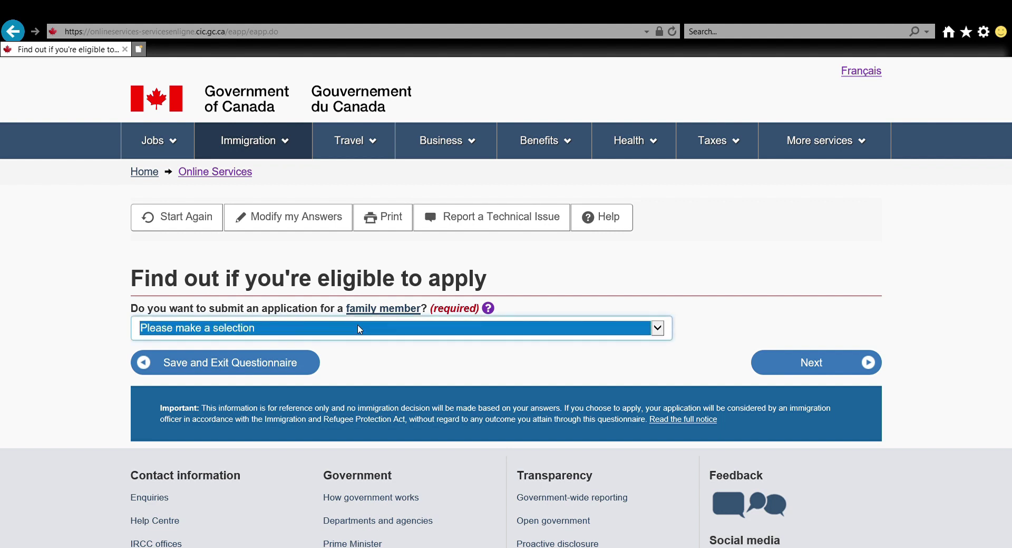
left_click(489, 309)
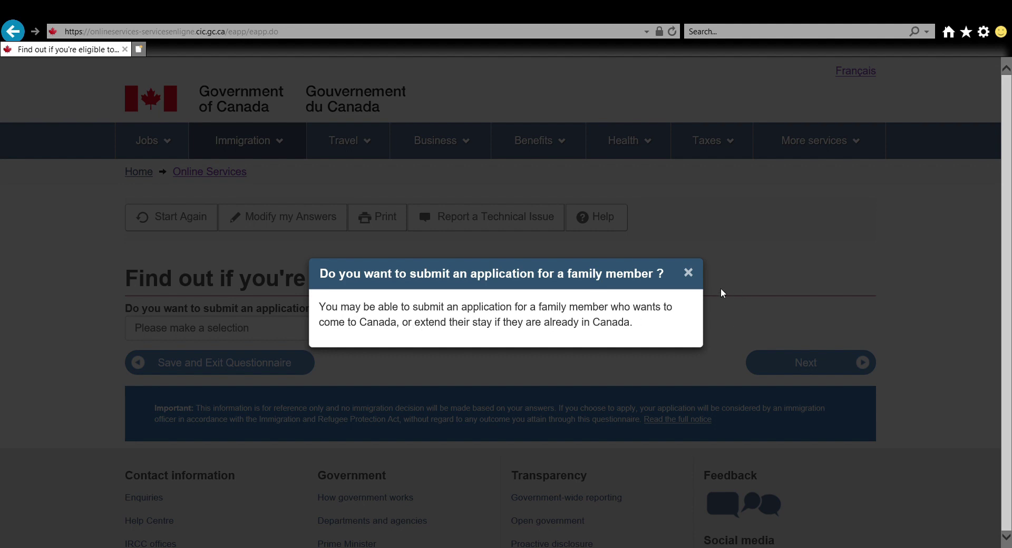
left_click(689, 272)
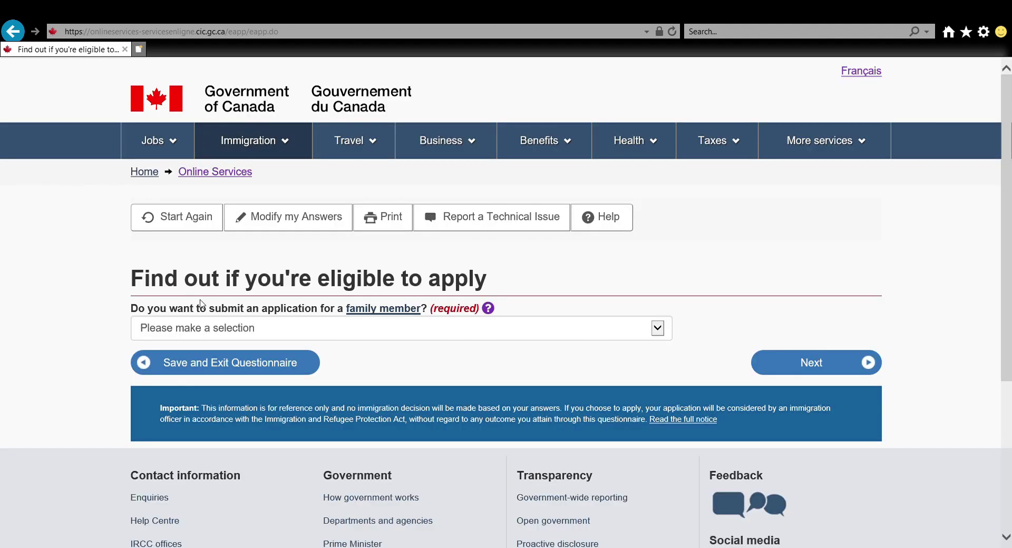
left_click(144, 332)
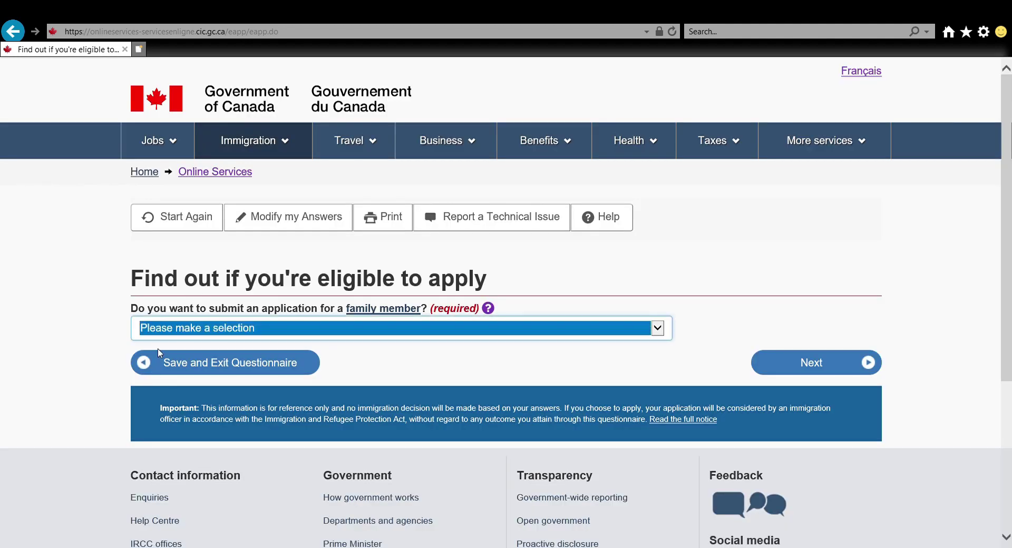
key("n")
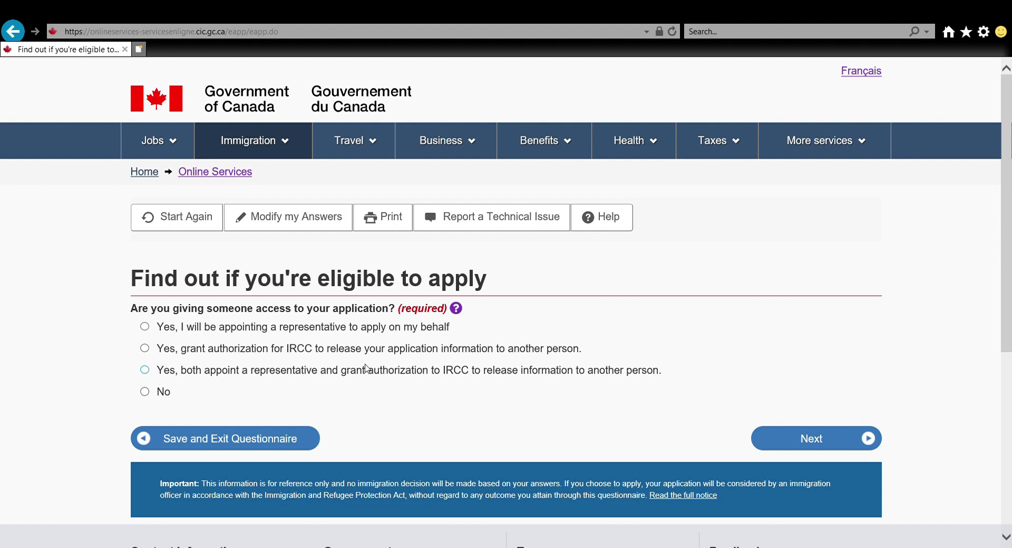
left_click(145, 392)
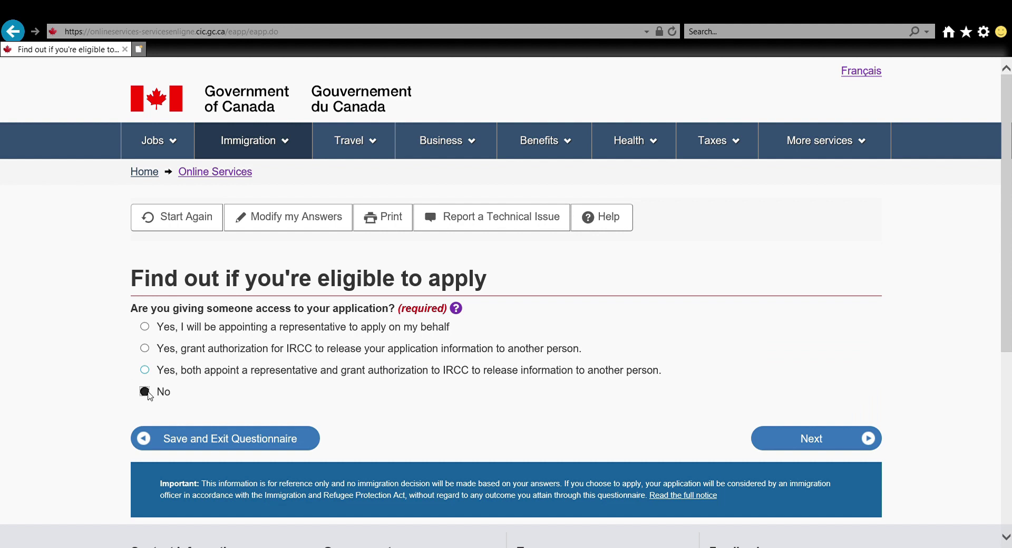
left_click(812, 439)
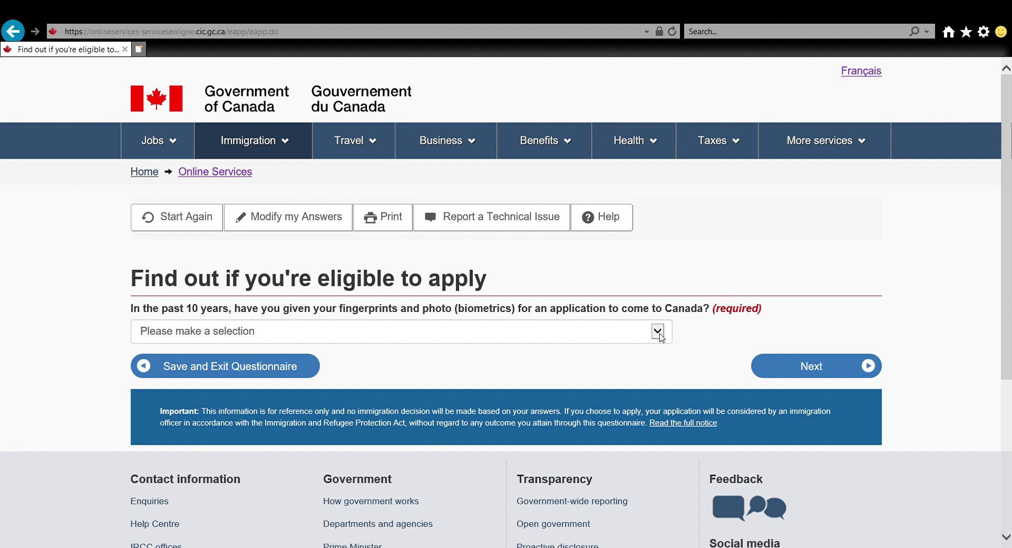
Answer Yes to biometrics, paying fees, making digital copies and paying online
left_click(658, 332)
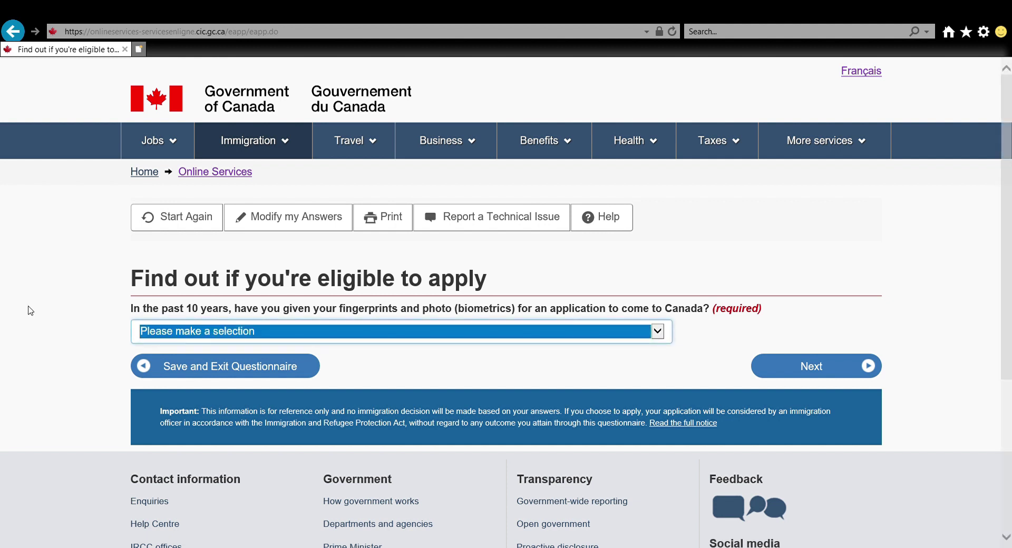
key("Down")
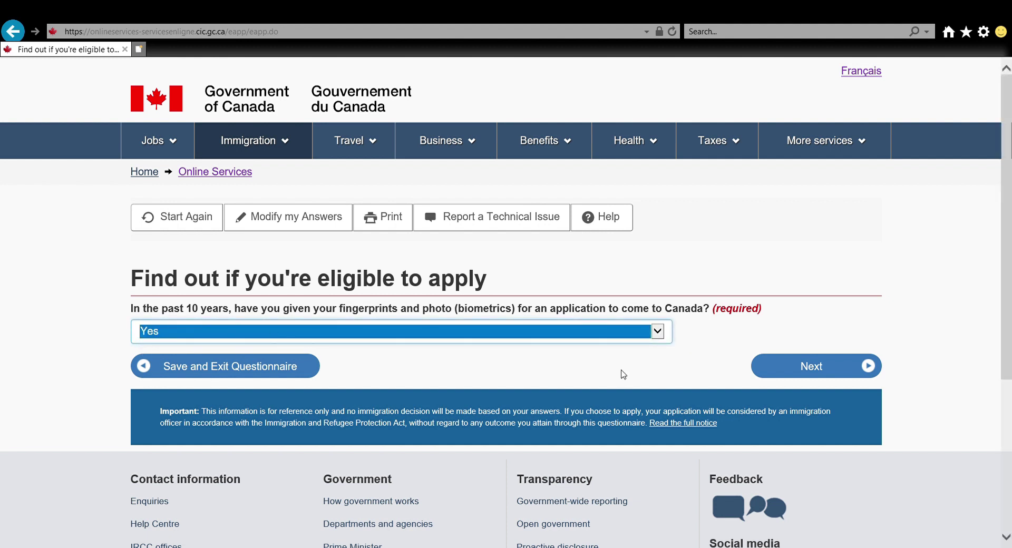
left_click(819, 371)
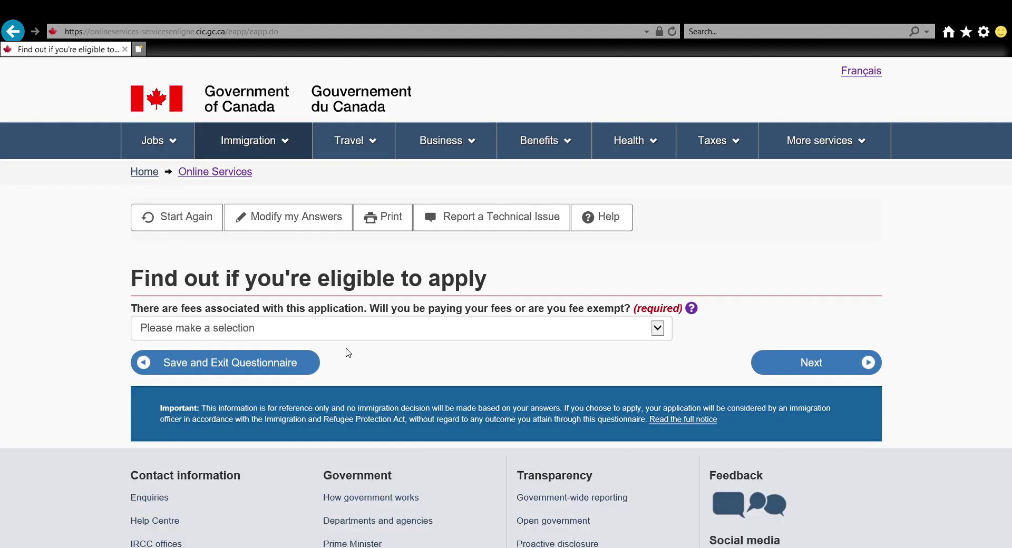
left_click(388, 334)
key("Down")
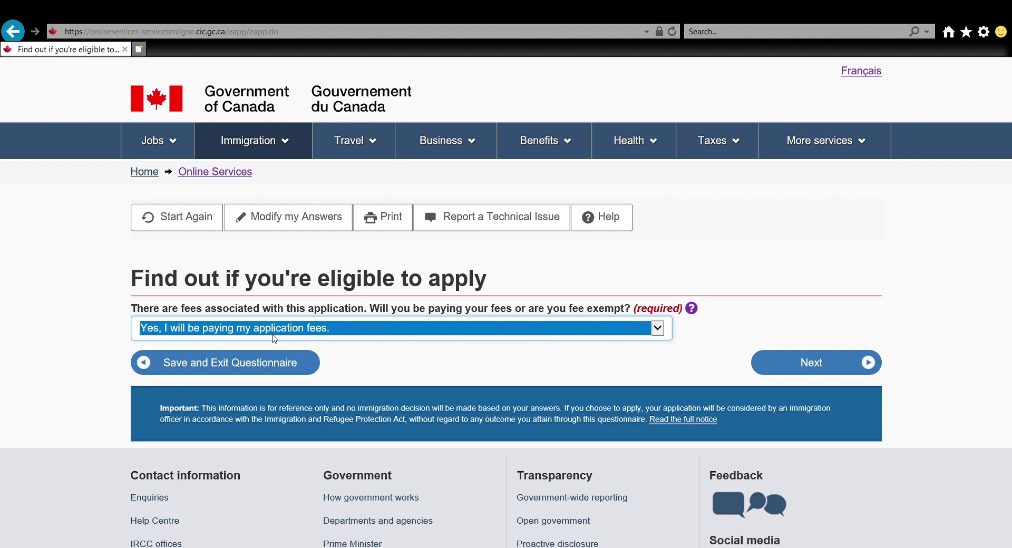
left_click(801, 363)
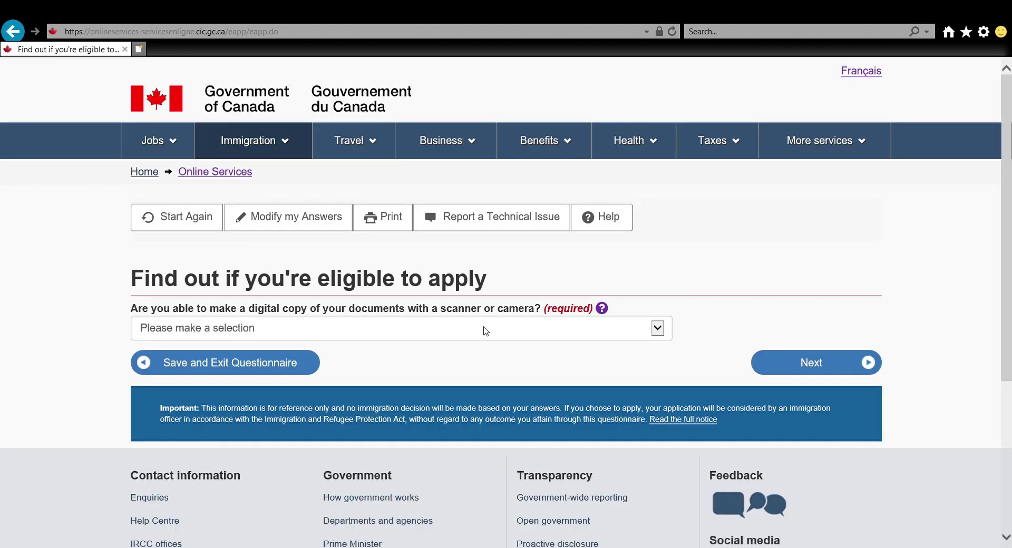
left_click(483, 331)
key("Down")
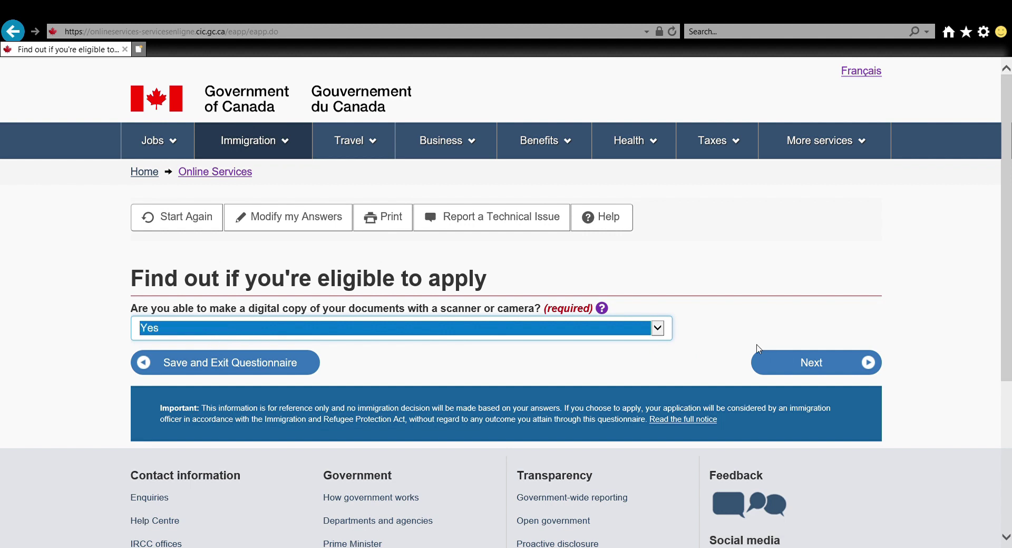
left_click(834, 370)
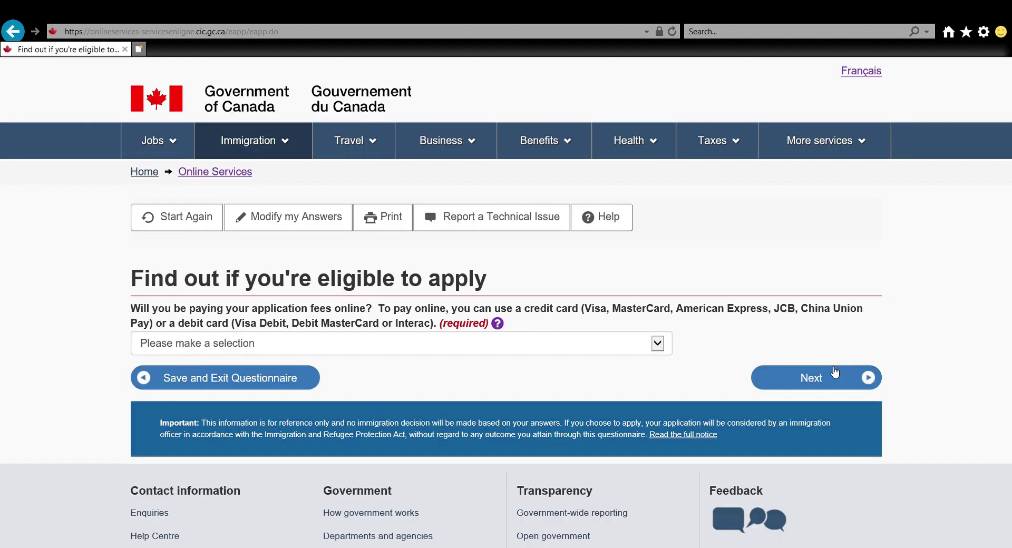
left_click(658, 345)
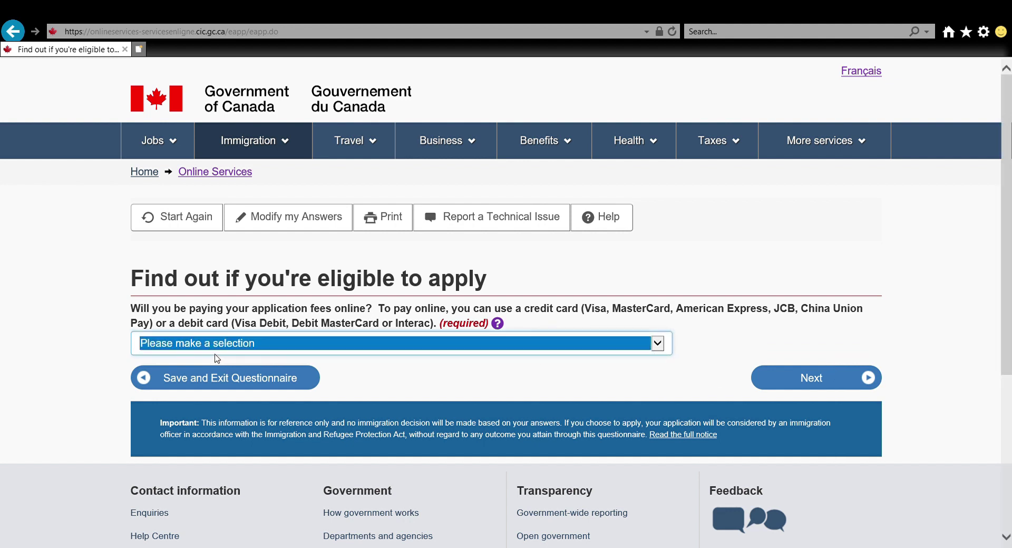
key("Down")
Finish the questionnaire, review all answers, and continue past the submission instructions
left_click(814, 381)
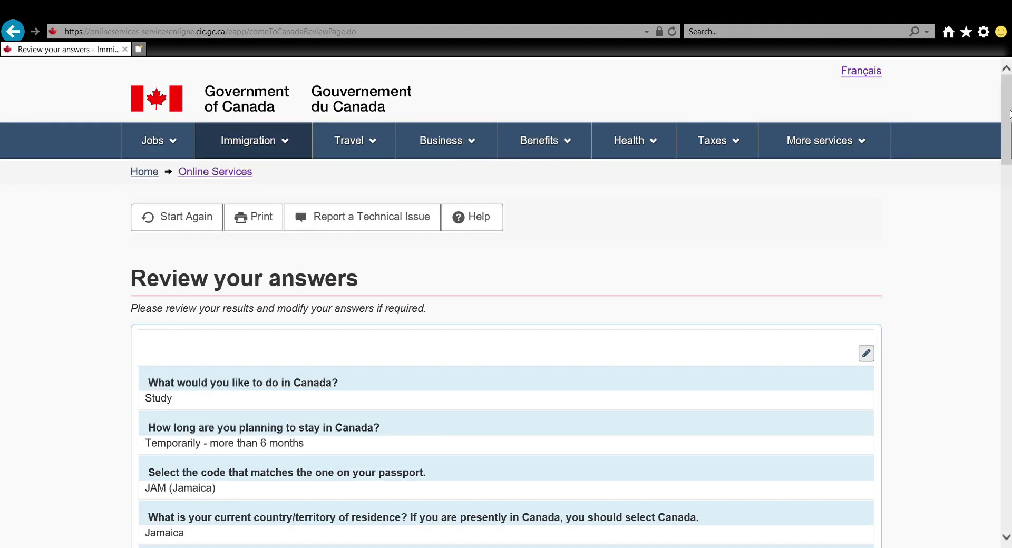
left_click_drag(1008, 134, 1009, 464)
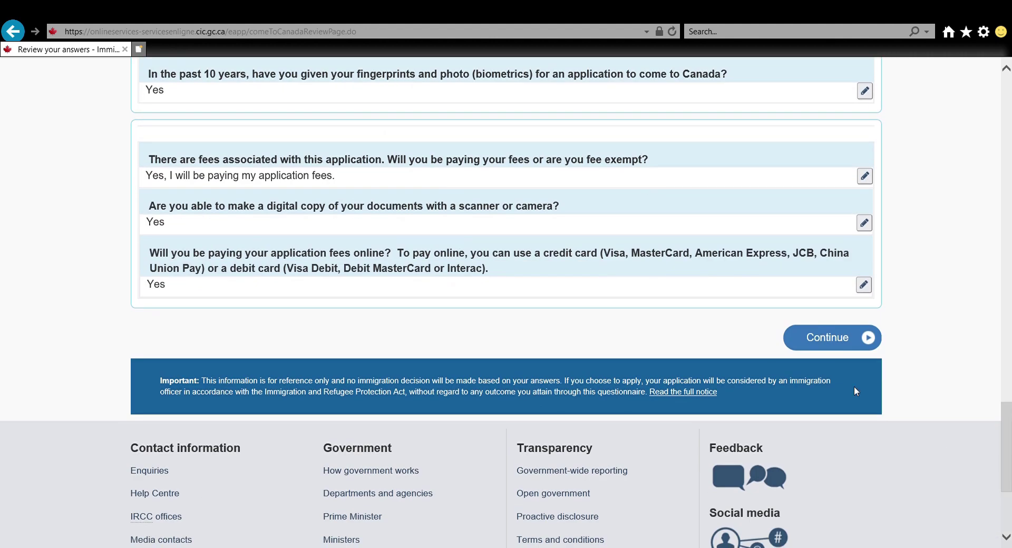
left_click(808, 337)
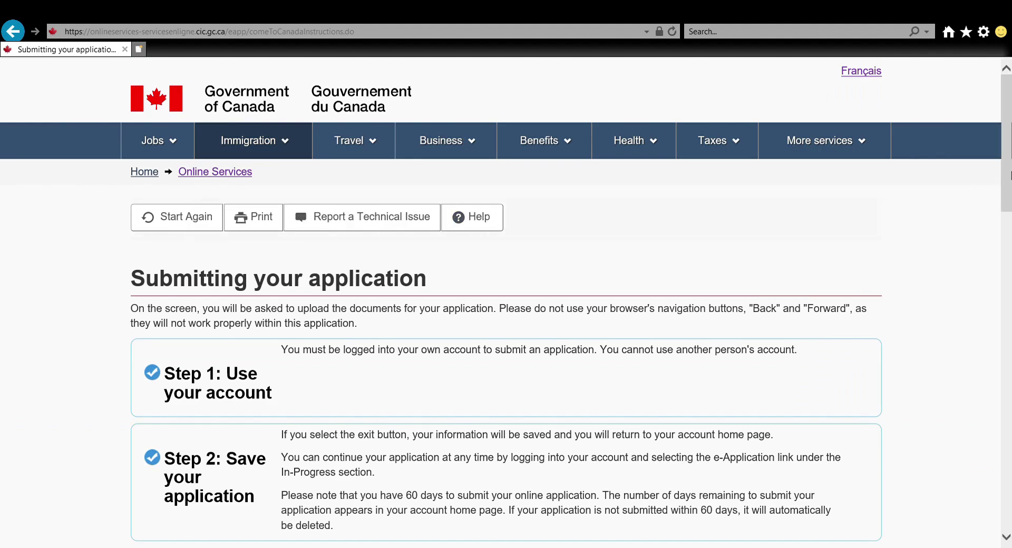
left_click_drag(1010, 169, 1011, 413)
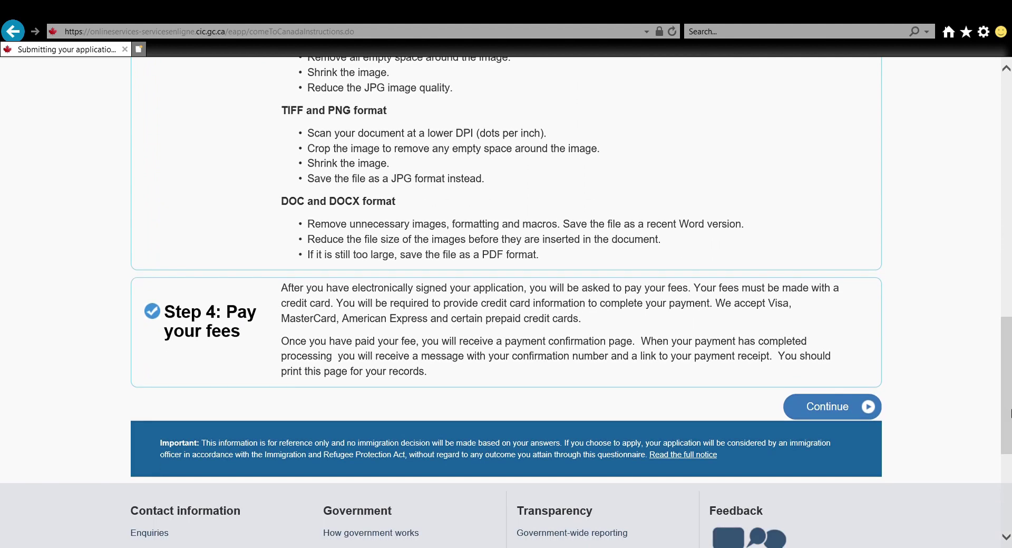
left_click(823, 408)
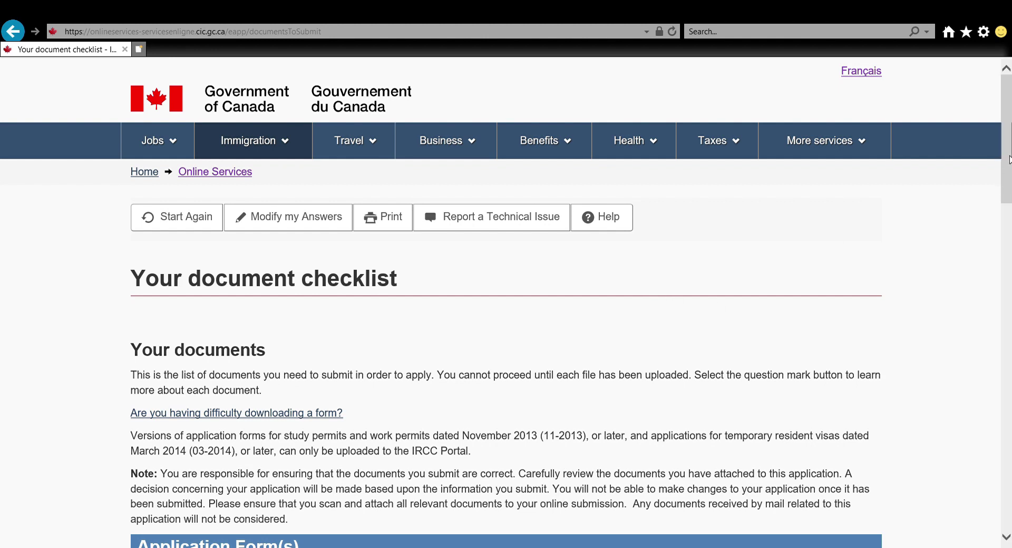
Scroll down to the Fees table and highlight the $150 Study Permit total
left_click_drag(1009, 160, 1010, 359)
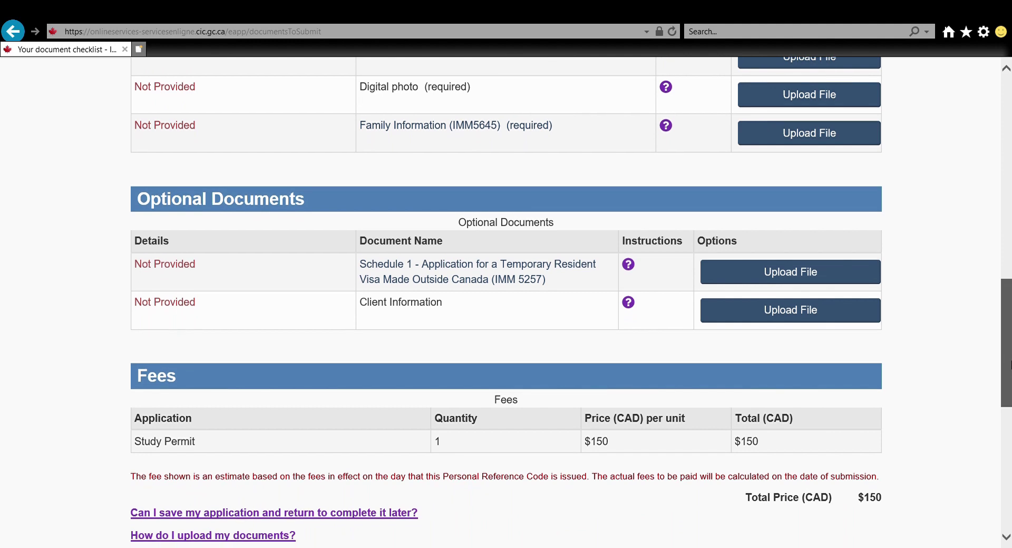
left_click_drag(1010, 368, 1011, 407)
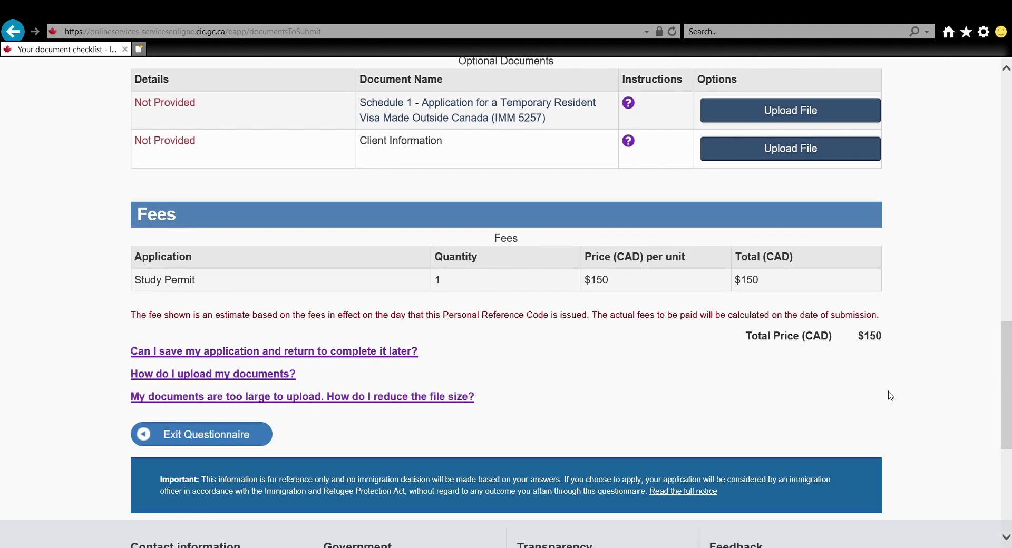
left_click_drag(777, 287, 737, 285)
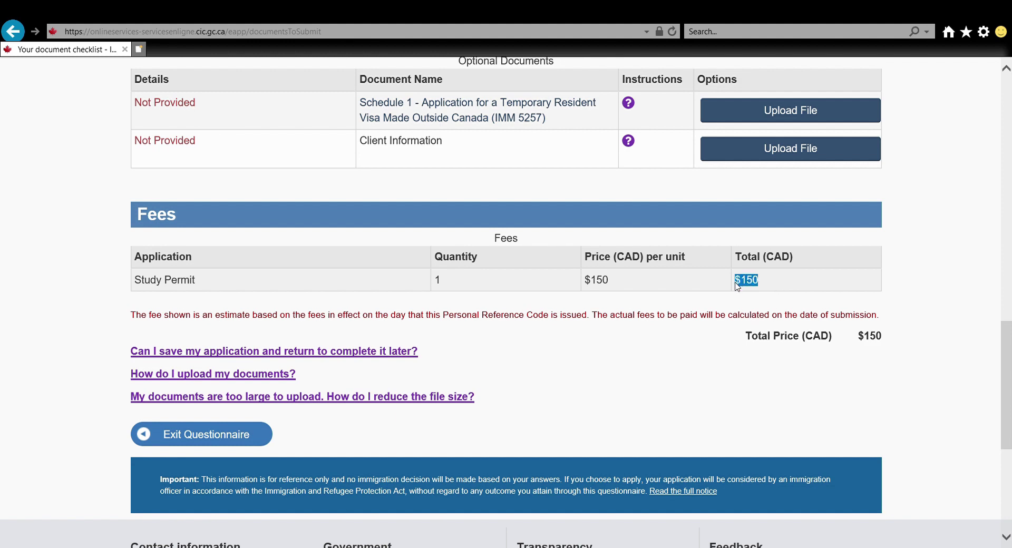